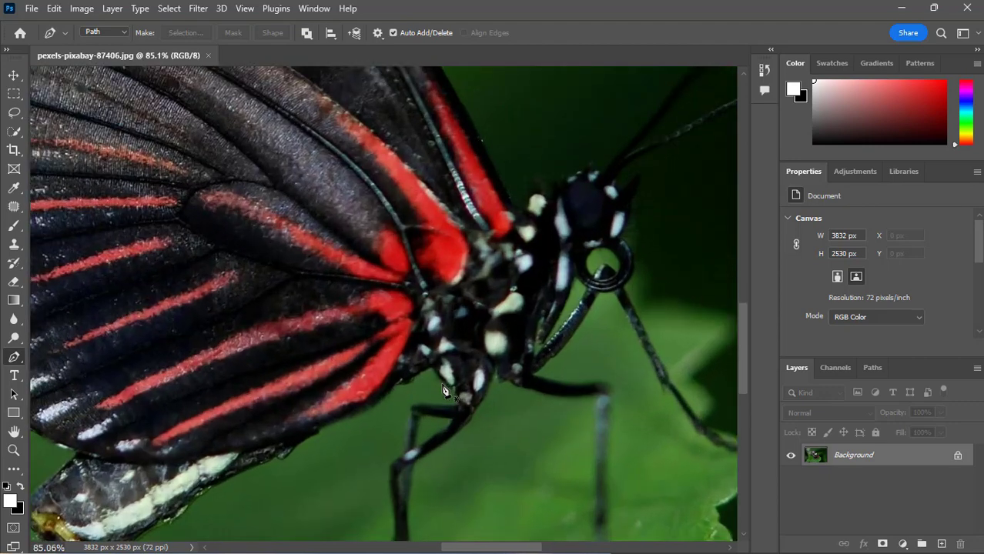
# Start a Pen tool path under the butterfly's thorax and trace the hindwing's lower edge towards the abdomen.
pyautogui.click(429, 370)
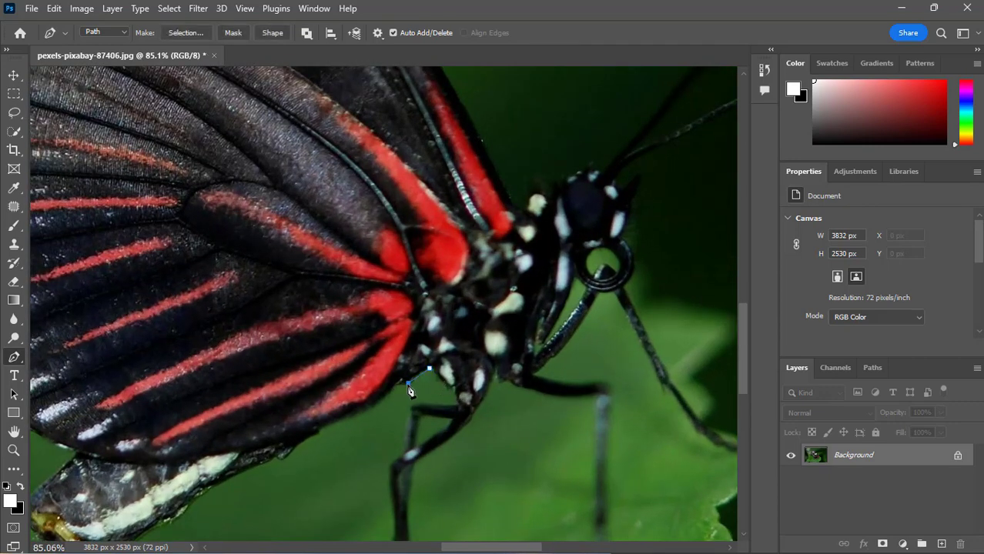
pyautogui.moveTo(322, 429); pyautogui.dragTo(280, 442)
pyautogui.click(297, 445)
pyautogui.click(276, 459)
pyautogui.click(228, 480)
pyautogui.moveTo(227, 480); pyautogui.dragTo(382, 369)
# Continue the path around the underside and tip of the abdomen, back to where it meets the hindwing.
pyautogui.click(351, 388)
pyautogui.click(312, 418)
pyautogui.click(283, 438)
pyautogui.click(236, 442)
pyautogui.moveTo(190, 423); pyautogui.dragTo(175, 411)
pyautogui.click(174, 398)
pyautogui.hscroll(-5, 220, 339)
pyautogui.scroll(2, 220, 338)
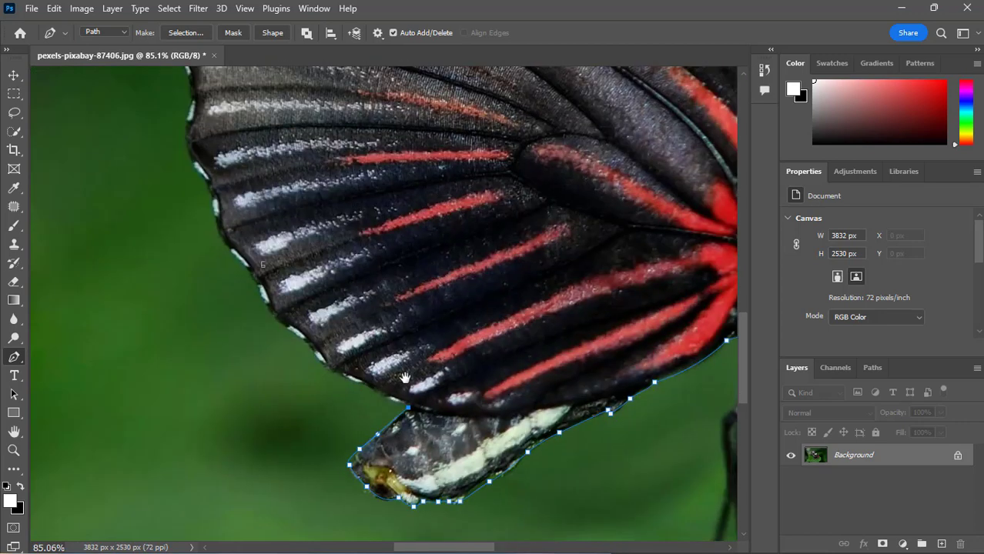
# Trace the outer edge of the hindwing upward to the forewing.
pyautogui.click(308, 329)
pyautogui.click(268, 294)
pyautogui.scroll(1, 239, 247)
pyautogui.scroll(6, 202, 177)
pyautogui.click(190, 310)
pyautogui.moveTo(187, 231); pyautogui.dragTo(183, 213)
pyautogui.scroll(3, 185, 219)
# Continue the path up the forewing's outer edge and curve it around the rounded wing tip.
pyautogui.moveTo(251, 285); pyautogui.dragTo(179, 177)
pyautogui.scroll(2, 224, 235)
pyautogui.scroll(3, 167, 202)
pyautogui.scroll(1, 179, 181)
pyautogui.click(198, 193)
pyautogui.moveTo(279, 142); pyautogui.dragTo(327, 151)
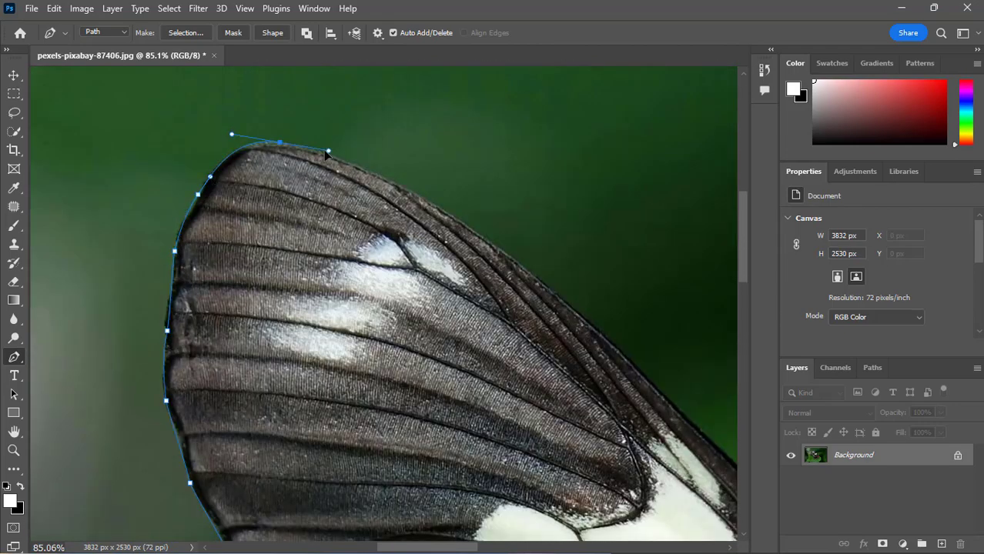
# Trace the forewing's long leading edge from the wing tip down to the base behind the head.
pyautogui.moveTo(549, 289); pyautogui.dragTo(666, 395)
pyautogui.scroll(-4, 665, 395)
pyautogui.hscroll(5, 539, 346)
pyautogui.moveTo(391, 307); pyautogui.dragTo(432, 360)
pyautogui.moveTo(499, 423); pyautogui.dragTo(519, 471)
# Trace the bumps along the top of the thorax and head up to the base of the antennae.
pyautogui.click(491, 411)
pyautogui.click(505, 400)
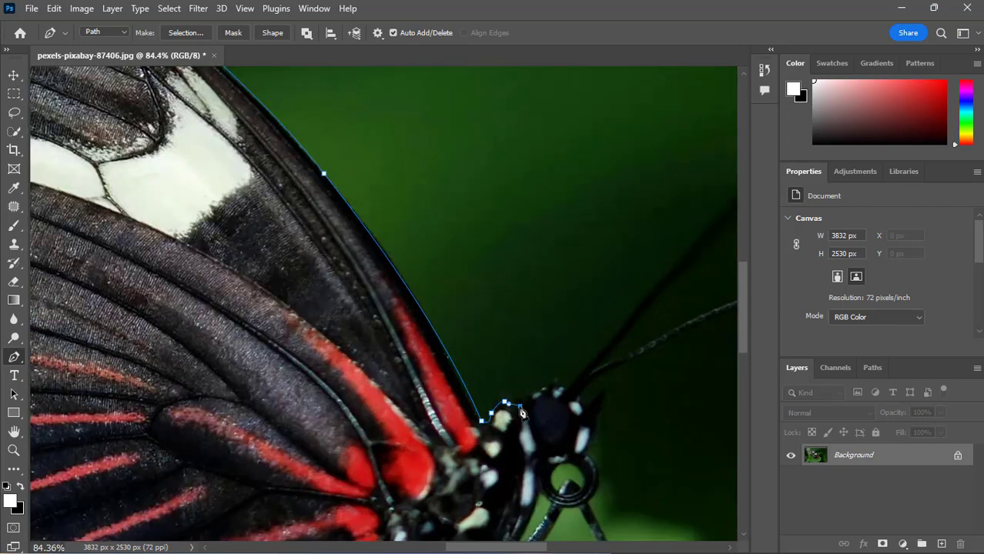
pyautogui.click(519, 405)
pyautogui.click(530, 392)
pyautogui.click(548, 381)
pyautogui.click(569, 387)
# Trace both sides of the upper antenna with curved segments, going around its tip and back to the fork.
pyautogui.moveTo(445, 329); pyautogui.dragTo(474, 296)
pyautogui.moveTo(559, 236); pyautogui.dragTo(574, 258)
pyautogui.moveTo(517, 237); pyautogui.dragTo(503, 257)
pyautogui.moveTo(456, 306)
pyautogui.mouseDown()
pyautogui.moveTo(451, 312)
pyautogui.moveTo(461, 299)
pyautogui.mouseUp()
# Trace both sides of the lower antenna, curving around its tip and returning to the head.
pyautogui.scroll(3, 412, 358)
pyautogui.click(397, 330)
pyautogui.moveTo(525, 269); pyautogui.dragTo(544, 262)
pyautogui.moveTo(620, 214); pyautogui.dragTo(606, 248)
pyautogui.scroll(-1, 600, 247)
pyautogui.moveTo(559, 237); pyautogui.dragTo(530, 256)
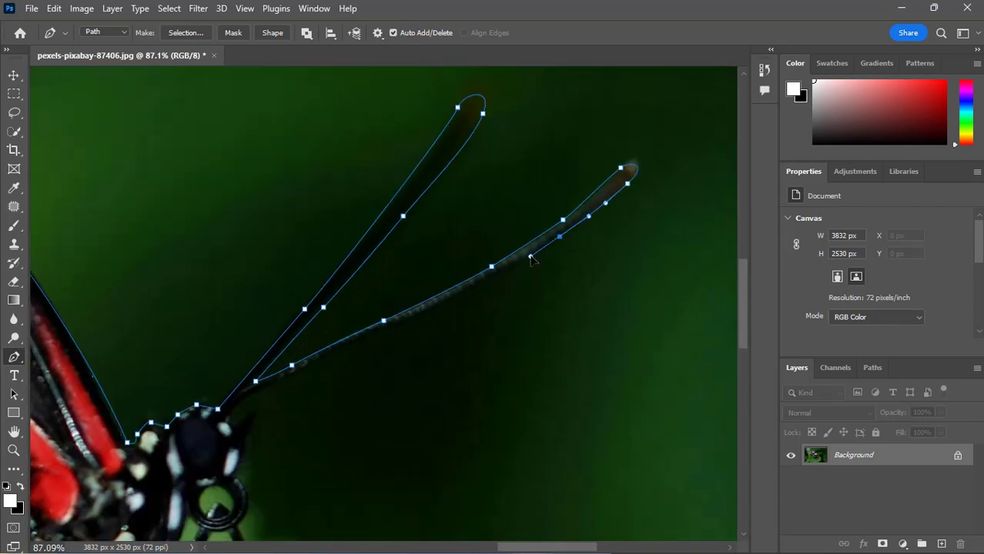
pyautogui.moveTo(460, 295); pyautogui.dragTo(434, 309)
pyautogui.moveTo(308, 369); pyautogui.dragTo(269, 385)
# Continue the path down the face and around the coiled proboscis, and outline the front leg.
pyautogui.moveTo(228, 418); pyautogui.dragTo(223, 428)
pyautogui.scroll(4, 228, 423)
pyautogui.click(247, 400)
pyautogui.moveTo(454, 358); pyautogui.dragTo(443, 298)
pyautogui.click(508, 366)
pyautogui.click(539, 391)
pyautogui.click(568, 406)
pyautogui.click(604, 408)
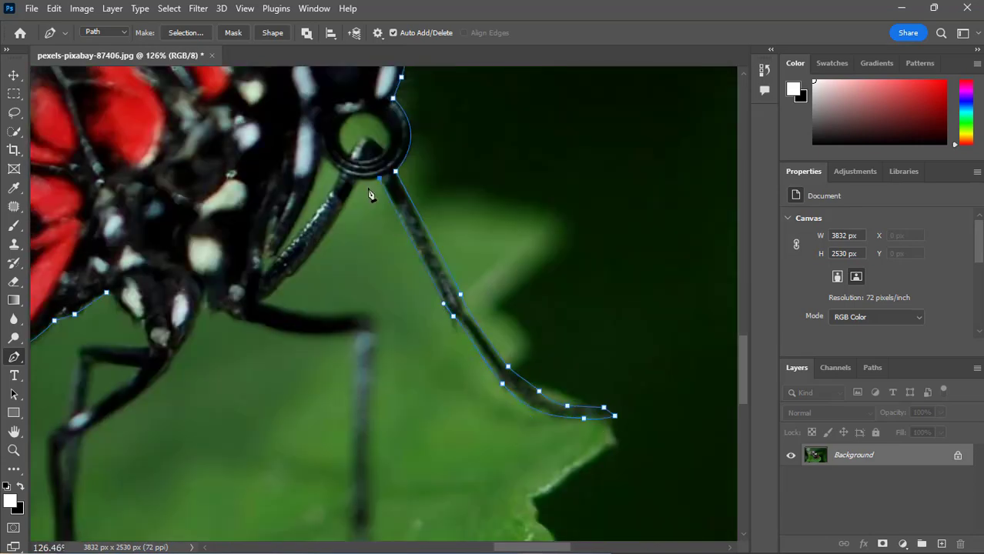
# Trace from the coil back to the body and down the outer edge of the middle leg to its foot.
pyautogui.scroll(-1, 370, 191)
pyautogui.click(280, 263)
pyautogui.click(261, 278)
pyautogui.moveTo(307, 288); pyautogui.dragTo(340, 291)
pyautogui.click(371, 287)
pyautogui.moveTo(374, 332); pyautogui.dragTo(372, 382)
pyautogui.scroll(-5, 373, 311)
pyautogui.scroll(-5, 374, 310)
pyautogui.click(383, 374)
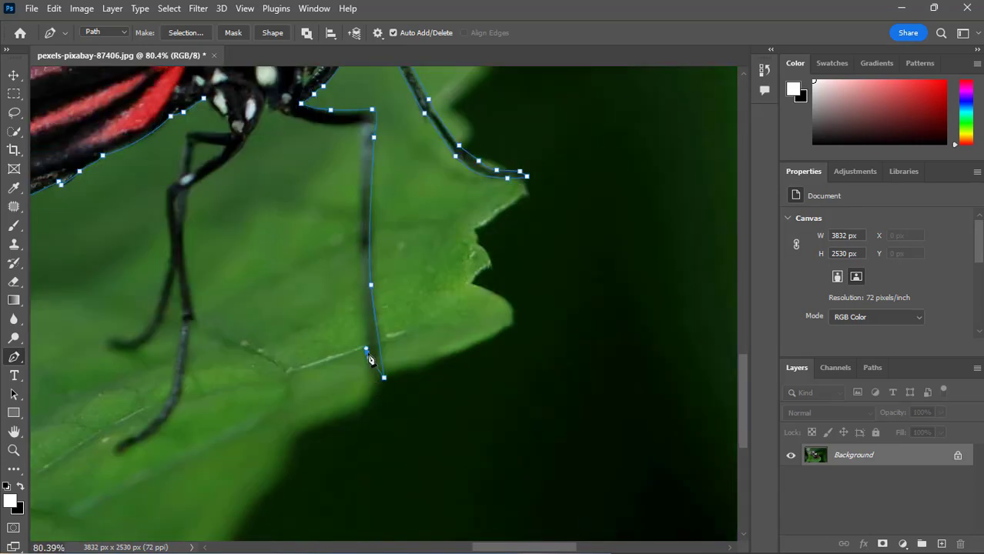
# Trace the middle leg's inner edge back up and follow the body's underside to the rear legs.
pyautogui.scroll(1, 365, 327)
pyautogui.moveTo(356, 277); pyautogui.dragTo(357, 242)
pyautogui.scroll(1, 357, 241)
pyautogui.click(360, 239)
pyautogui.moveTo(298, 234); pyautogui.dragTo(283, 223)
pyautogui.click(267, 218)
pyautogui.click(359, 239)
pyautogui.click(300, 285)
# Trace the longer rear leg down to its foot and back up towards the fork between the two rear legs.
pyautogui.scroll(-3, 303, 288)
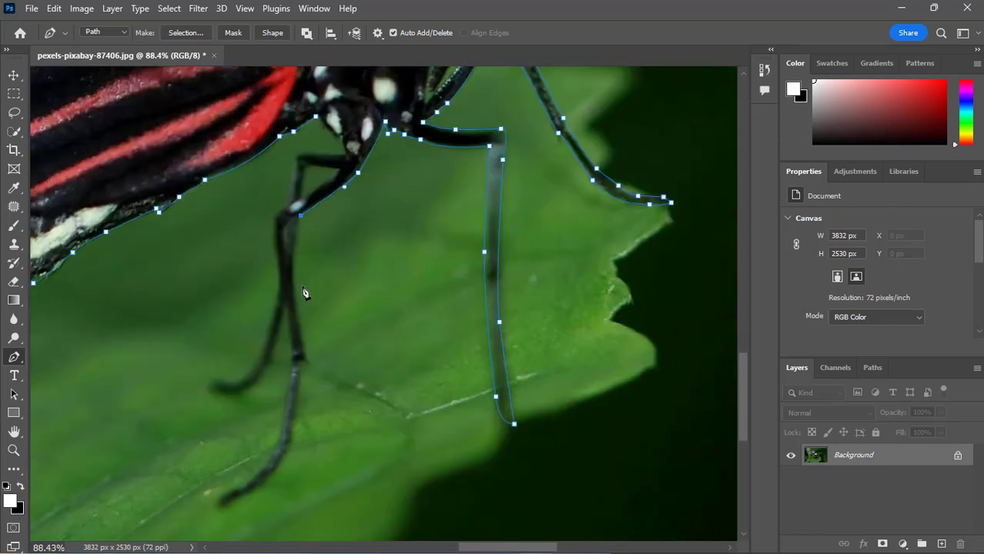
pyautogui.click(304, 223)
pyautogui.moveTo(291, 307); pyautogui.dragTo(278, 347)
pyautogui.moveTo(218, 369); pyautogui.dragTo(177, 379)
pyautogui.click(216, 365)
pyautogui.moveTo(239, 347); pyautogui.dragTo(268, 335)
pyautogui.click(280, 292)
pyautogui.scroll(1, 280, 290)
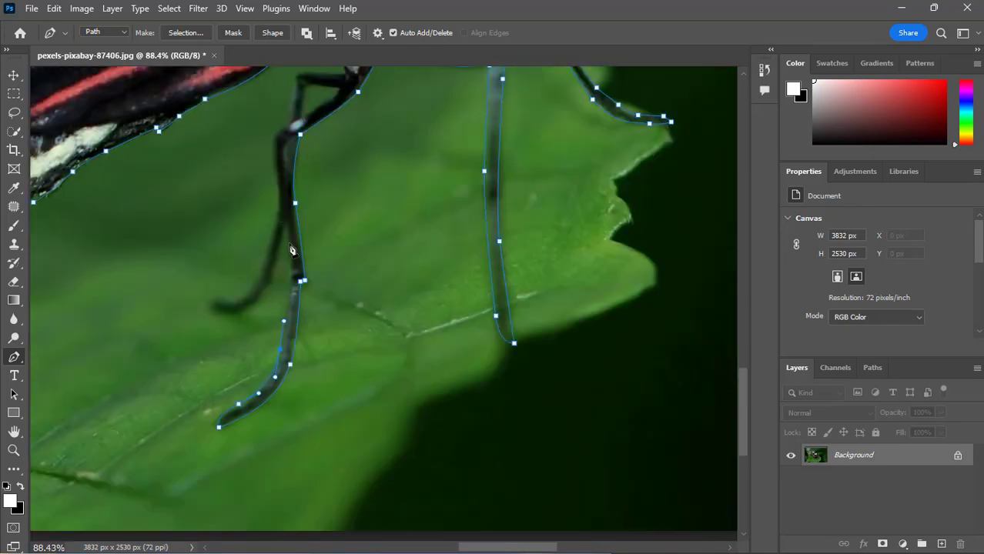
# Outline the shorter rear leg from the fork and close the butterfly's outer path at the thorax.
pyautogui.moveTo(286, 228); pyautogui.dragTo(278, 196)
pyautogui.keyDown('alt'); pyautogui.click(286, 228); pyautogui.keyUp('alt')
pyautogui.click(207, 308)
pyautogui.moveTo(250, 307)
pyautogui.mouseDown()
pyautogui.moveTo(225, 319)
pyautogui.moveTo(237, 302)
pyautogui.mouseUp()
pyautogui.moveTo(266, 254); pyautogui.dragTo(266, 247)
pyautogui.scroll(3, 271, 258)
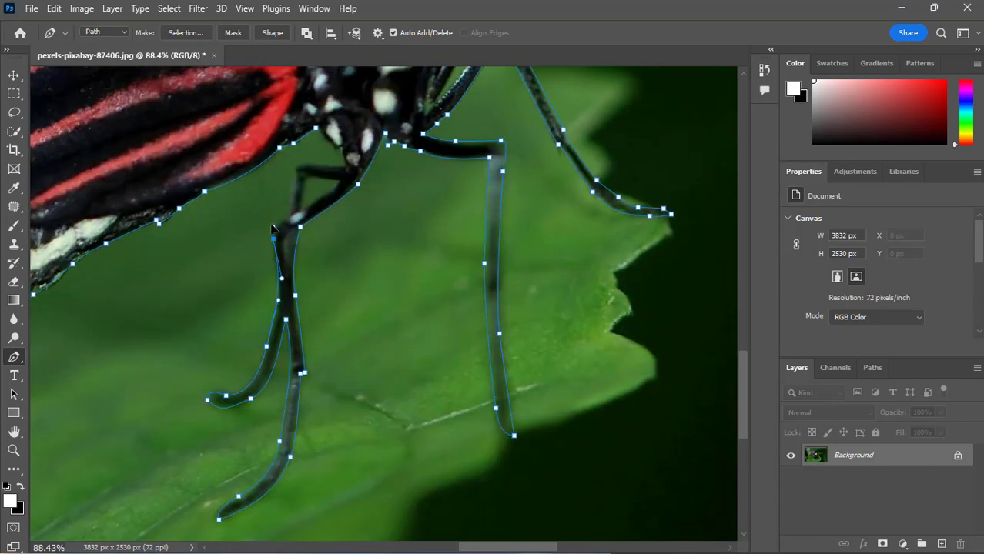
pyautogui.scroll(3, 312, 250)
# Trace the triangular gap between the upper segments of the rear legs as a closed subpath.
pyautogui.click(306, 232)
pyautogui.click(294, 286)
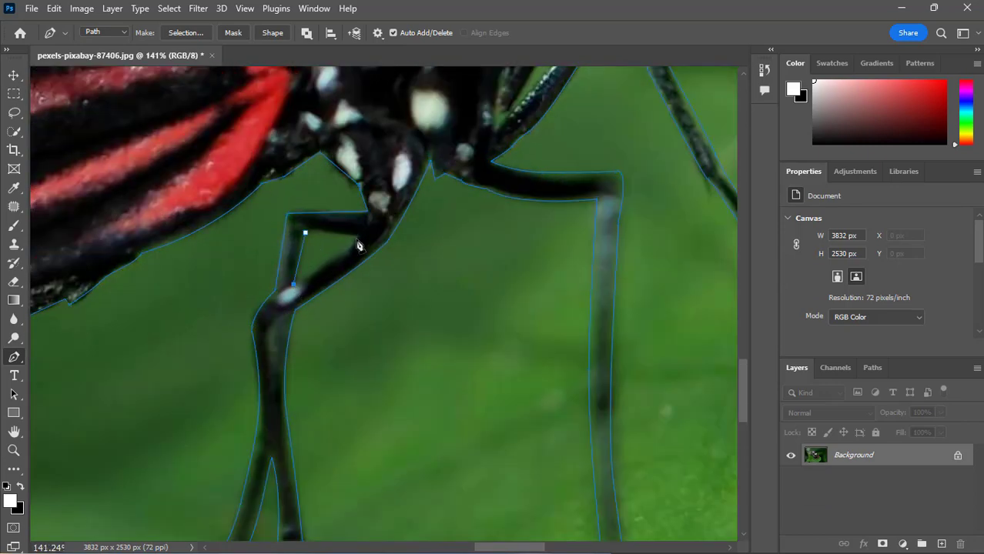
pyautogui.click(358, 240)
pyautogui.click(306, 232)
# Trace the narrow background gap between the body and the limb below the coiled proboscis as a closed subpath.
pyautogui.scroll(3, 366, 248)
pyautogui.scroll(-5, 367, 248)
pyautogui.scroll(3, 502, 219)
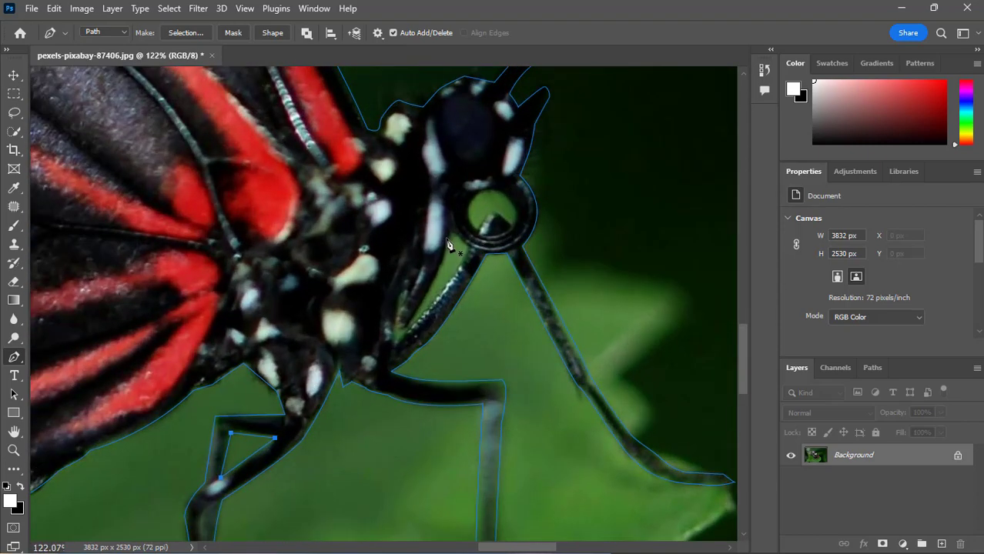
pyautogui.click(451, 233)
pyautogui.click(406, 325)
pyautogui.click(452, 293)
pyautogui.click(485, 208)
pyautogui.click(452, 234)
# Trace the opening inside the coiled proboscis as a closed subpath, undoing and replacing the misplaced anchor point.
pyautogui.click(478, 193)
pyautogui.moveTo(477, 229); pyautogui.dragTo(438, 204)
pyautogui.click(492, 212)
pyautogui.click(510, 225)
pyautogui.press('z')
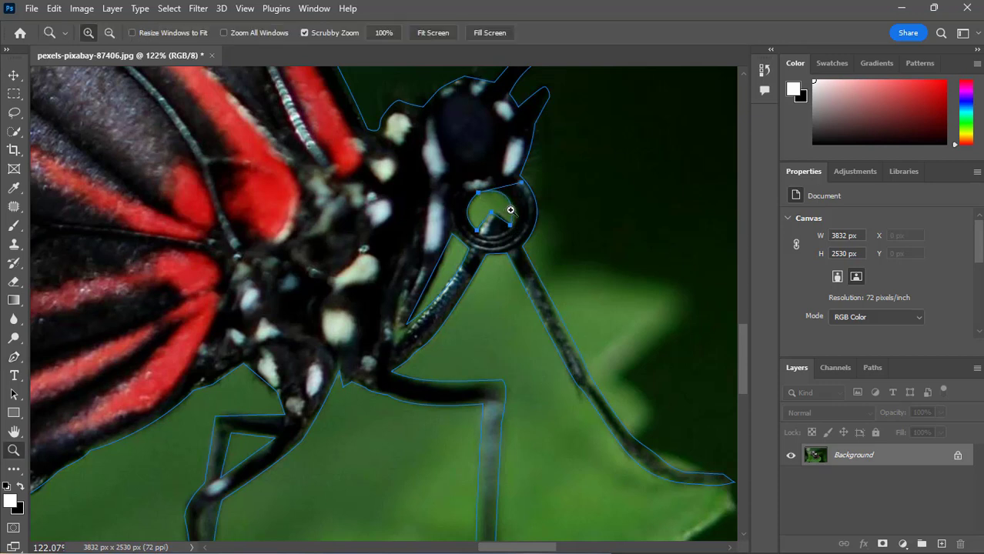
pyautogui.press('p')
pyautogui.hotkey('ctrl', 'z')
pyautogui.click(522, 211)
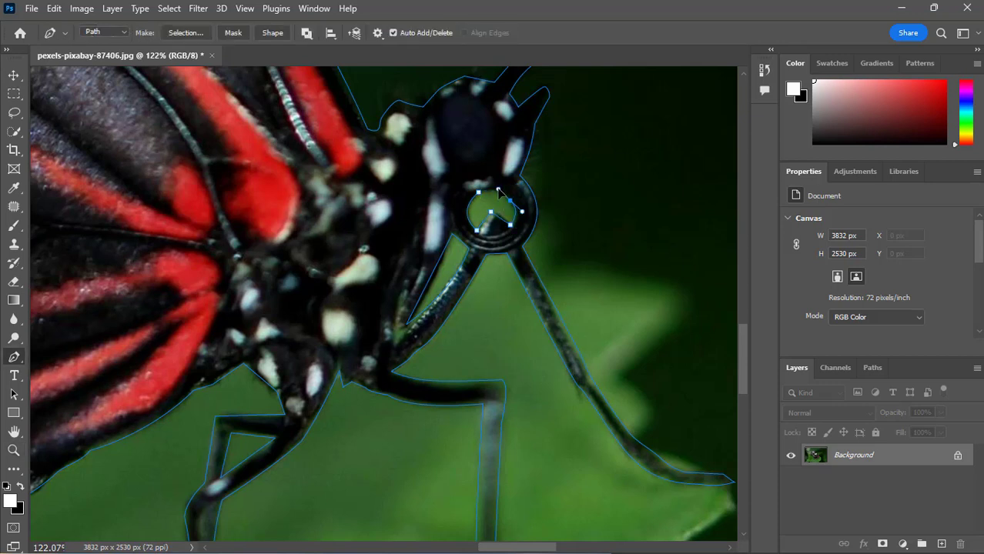
pyautogui.click(478, 193)
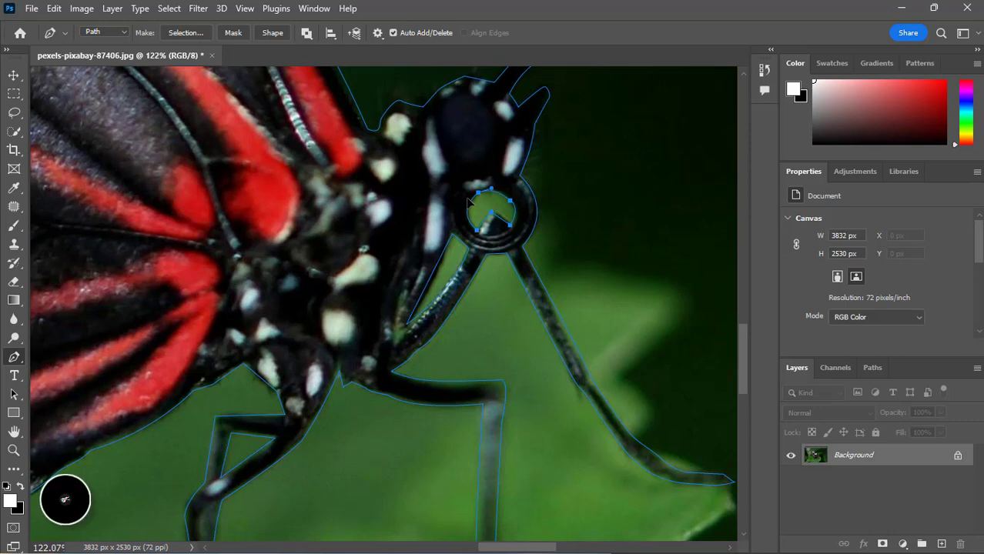
# Convert the finished butterfly path into a selection.
pyautogui.scroll(-5, 479, 247)
pyautogui.scroll(3, 481, 242)
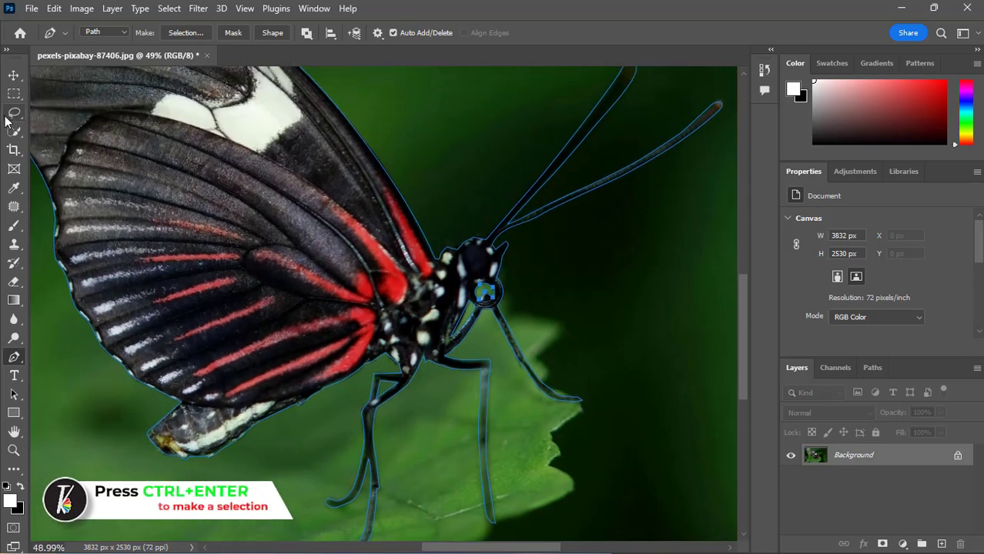
pyautogui.click(14, 75)
pyautogui.scroll(-2, 537, 329)
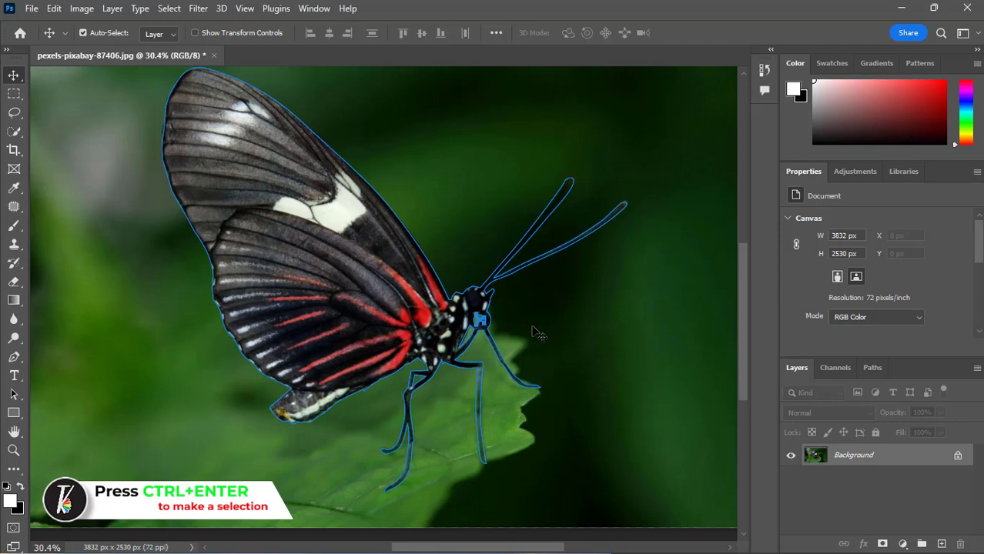
pyautogui.click(13, 357)
pyautogui.scroll(2, 401, 330)
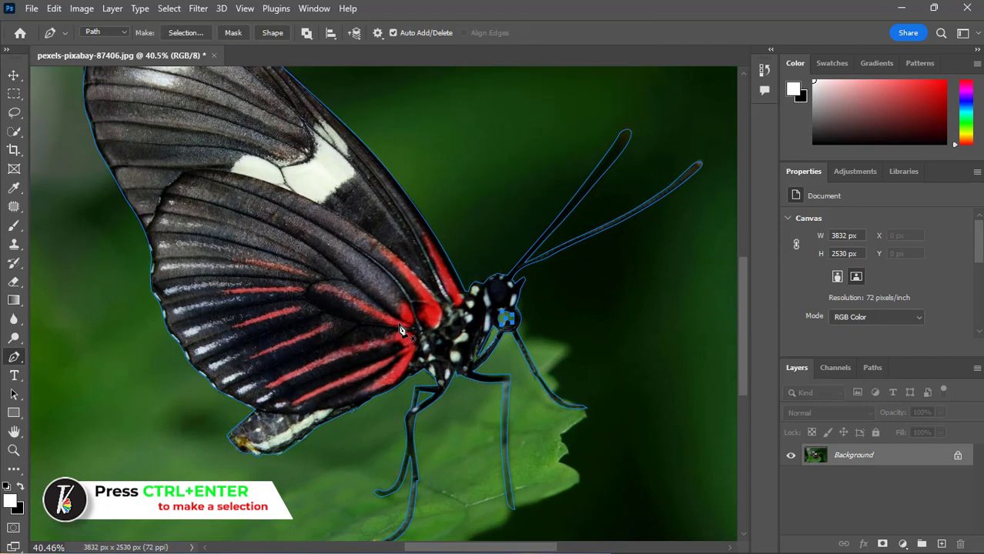
pyautogui.hotkey('ctrl', 'Return')
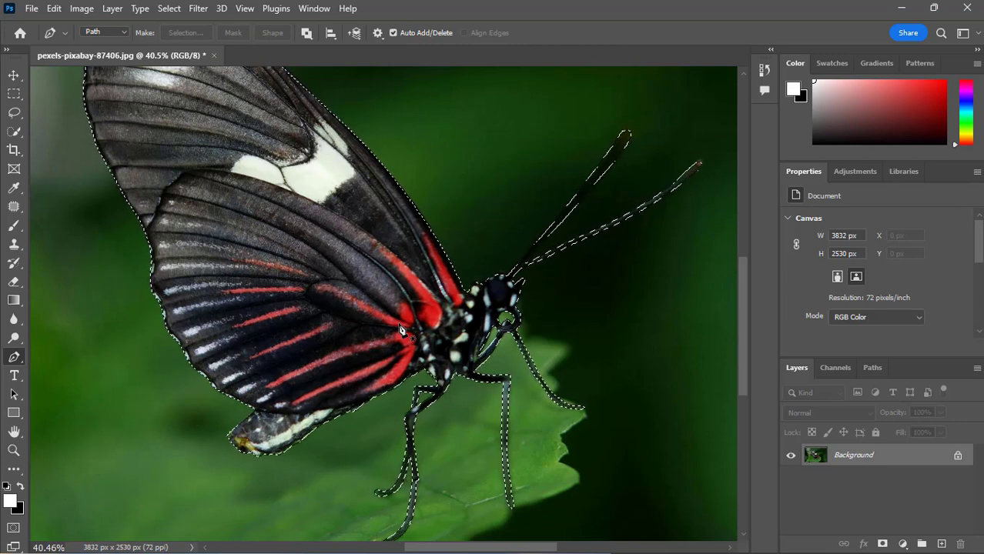
# Copy the selected butterfly onto a new layer and rename that layer Butterfly.
pyautogui.scroll(-3, 404, 327)
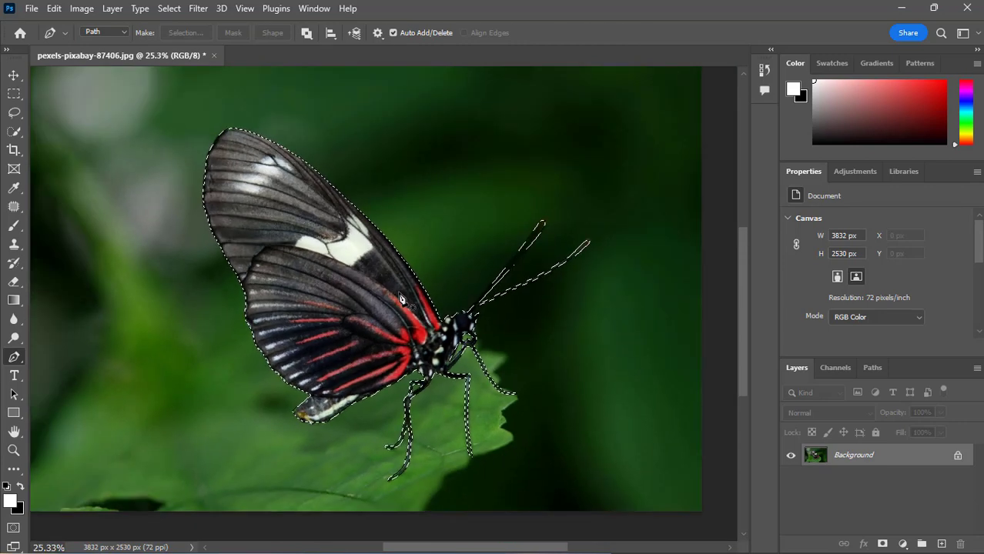
pyautogui.press('v')
pyautogui.scroll(-1, 433, 300)
pyautogui.scroll(-2, 434, 300)
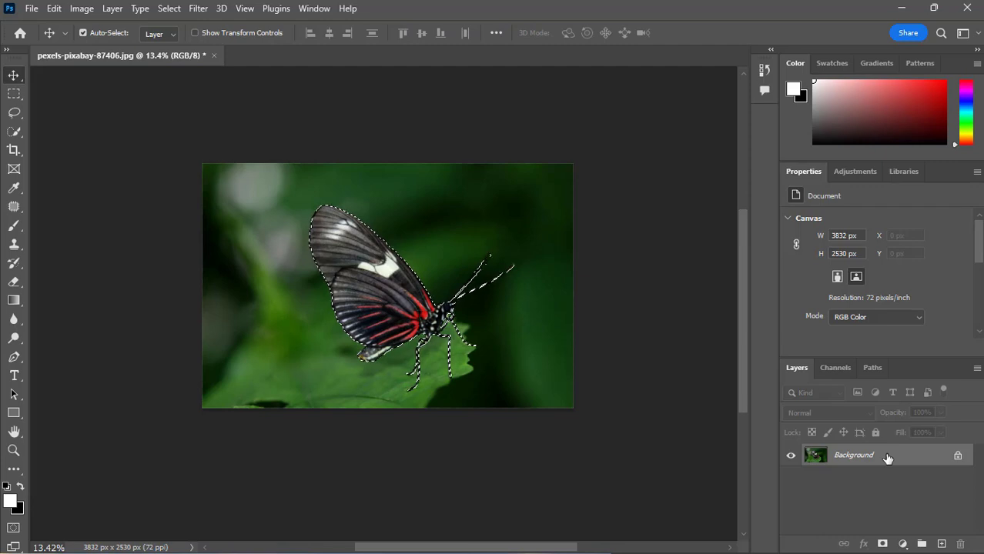
pyautogui.hotkey('ctrl', 'j')
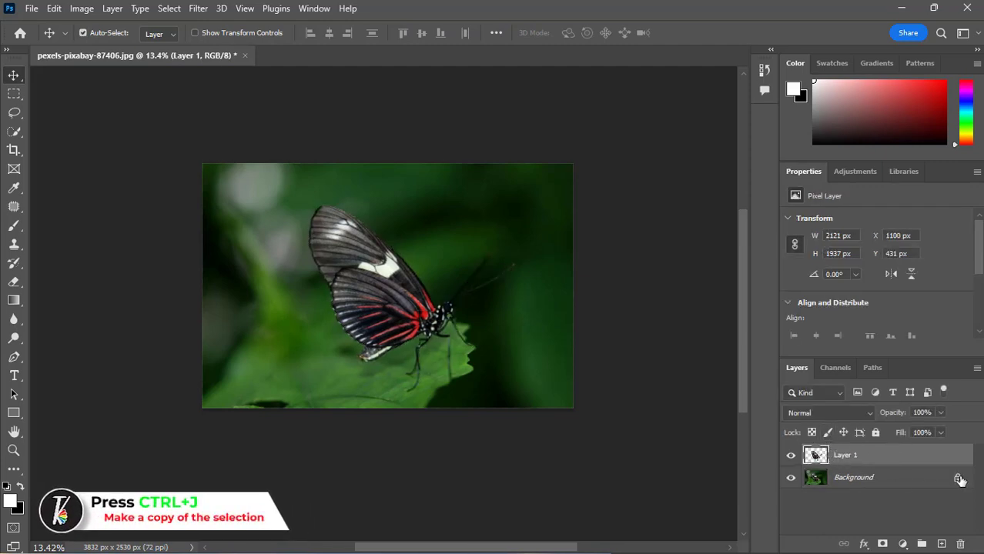
pyautogui.doubleClick(846, 455)
pyautogui.write('Butterfly')
pyautogui.press('Return')
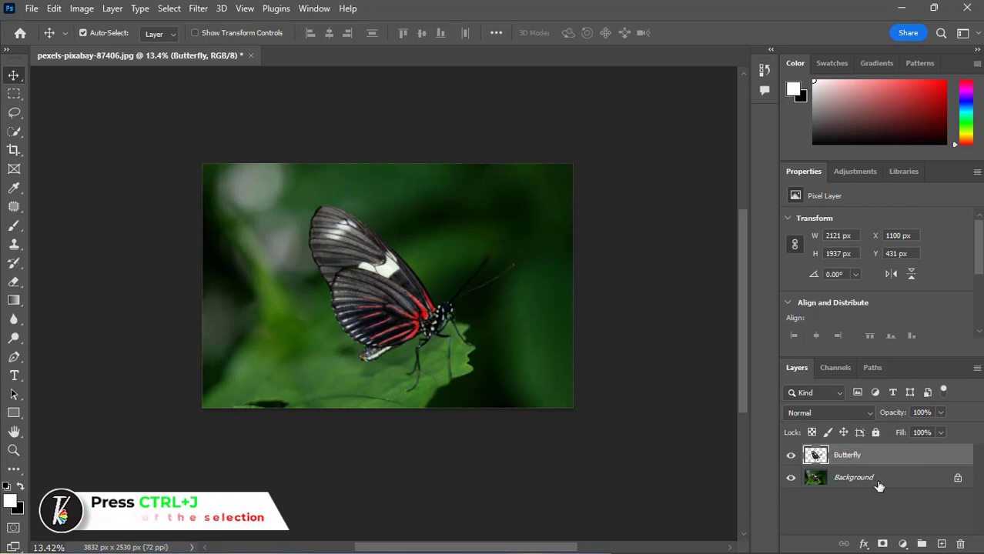
# Unlock the Background layer and rename it BG.
pyautogui.click(848, 482)
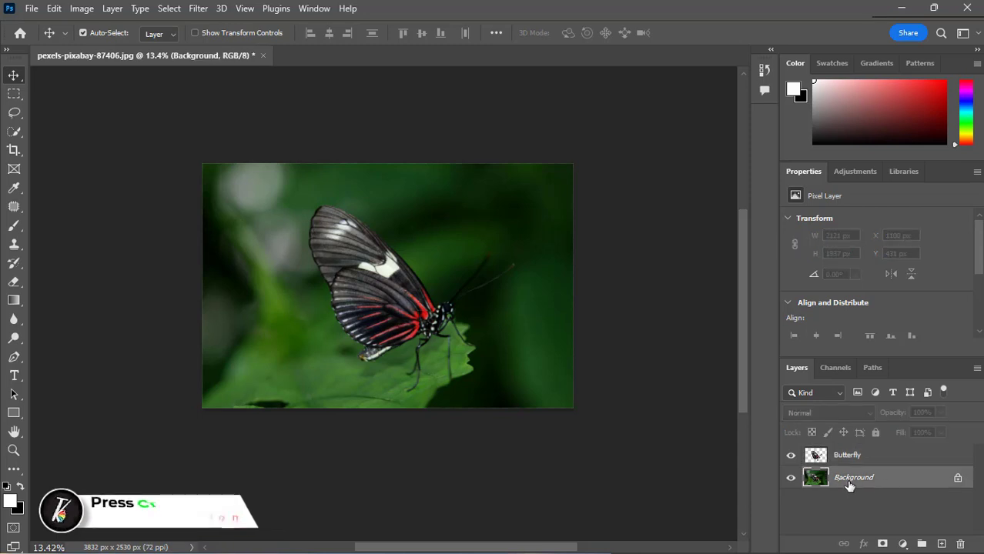
pyautogui.click(957, 479)
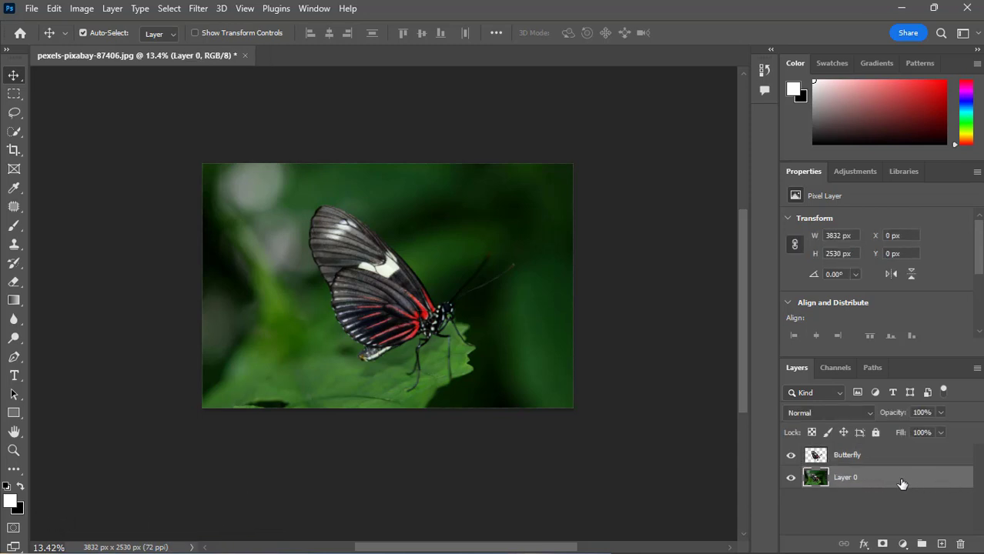
pyautogui.doubleClick(847, 478)
pyautogui.write('BG')
pyautogui.press('Return')
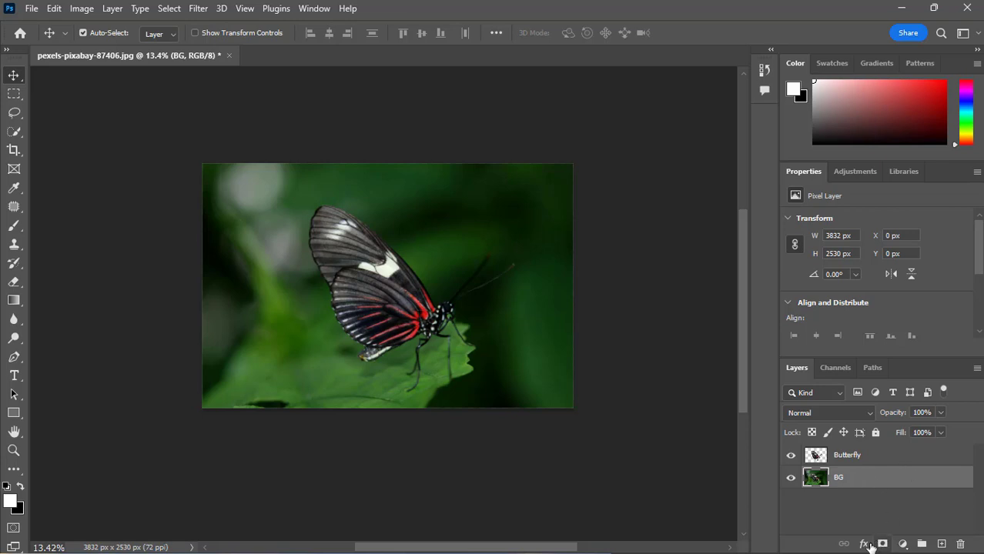
# Add a Brightness/Contrast adjustment above the BG layer with brightness -150 and contrast at its maximum.
pyautogui.click(903, 545)
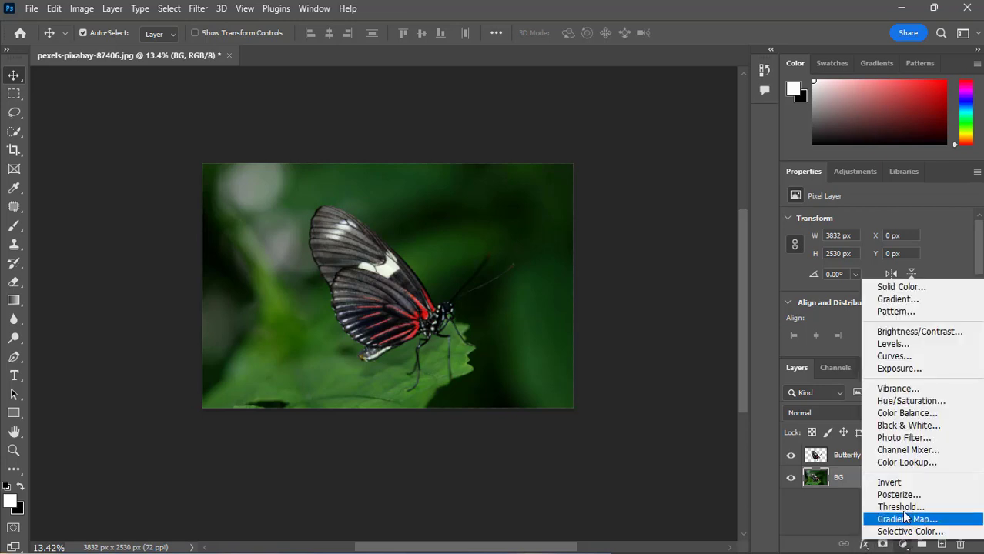
pyautogui.click(907, 332)
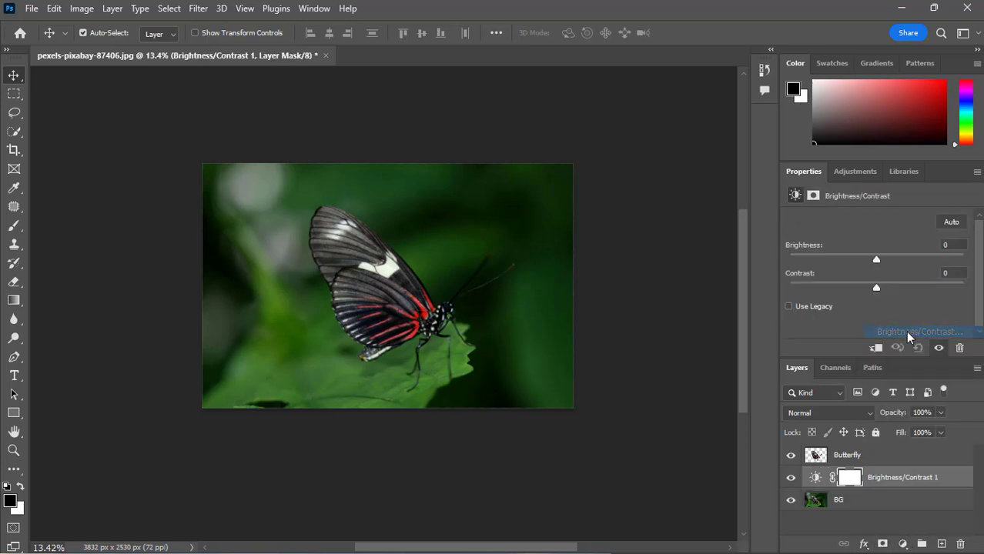
pyautogui.moveTo(877, 259); pyautogui.dragTo(776, 269)
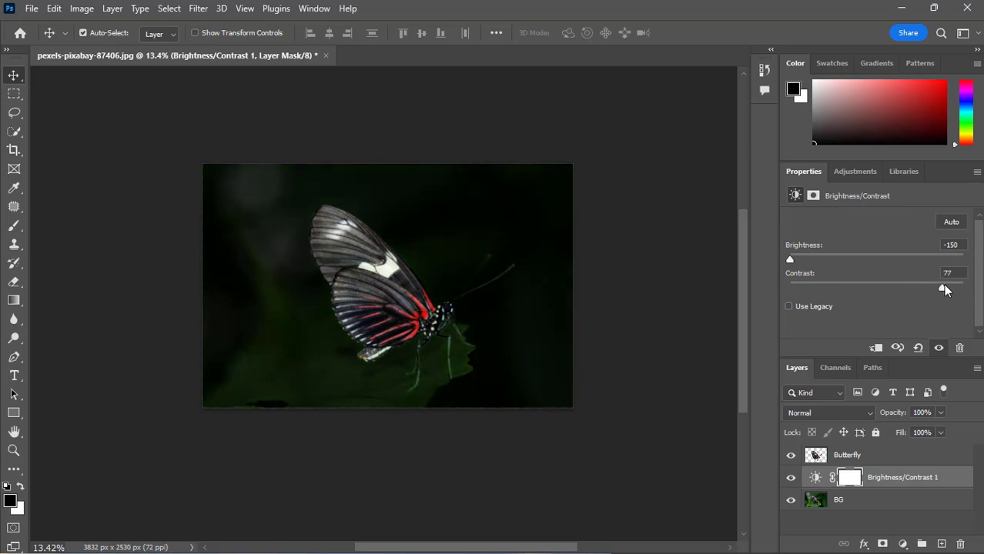
pyautogui.moveTo(945, 288); pyautogui.dragTo(977, 287)
# Add a Hue/Saturation adjustment above the Butterfly layer and set its saturation to -100.
pyautogui.click(895, 459)
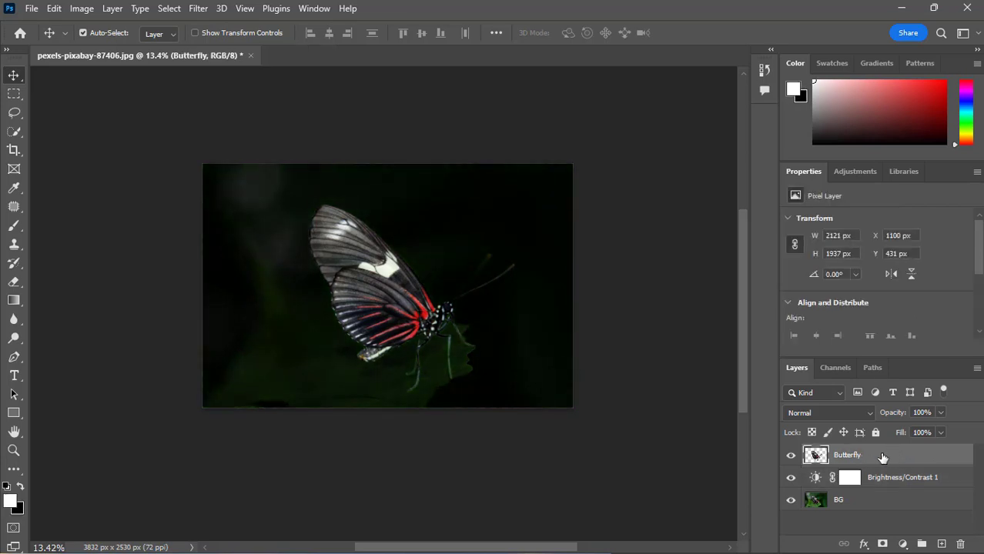
pyautogui.click(902, 545)
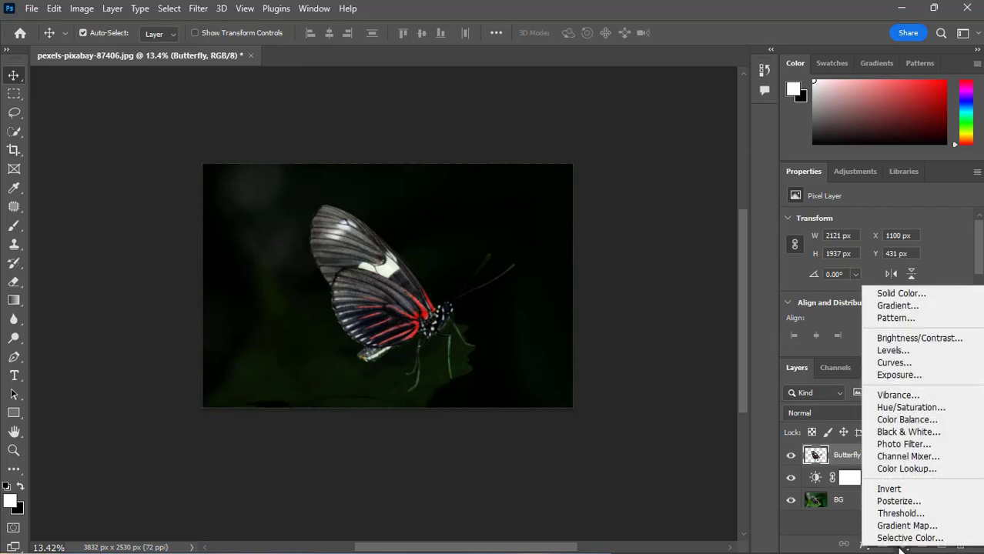
pyautogui.click(898, 409)
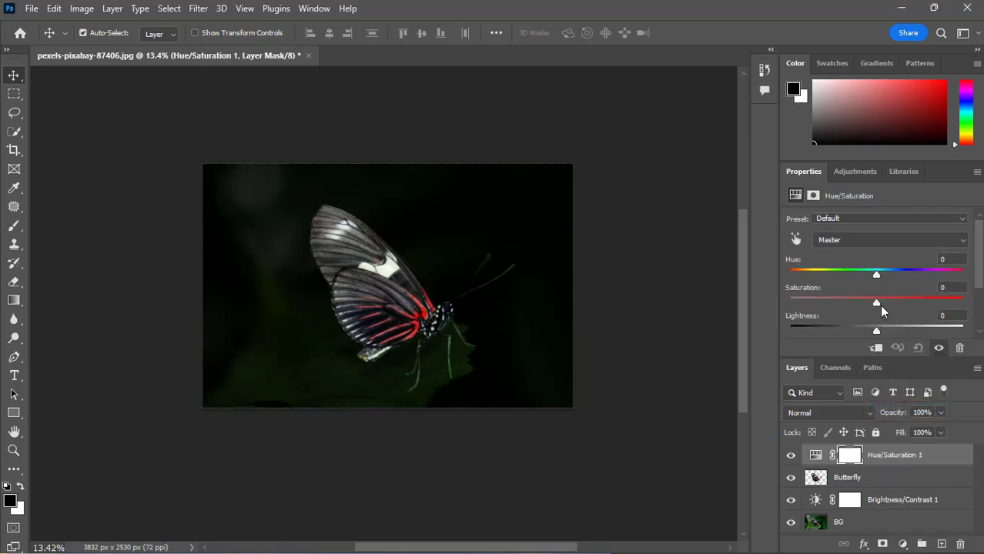
pyautogui.click(877, 303)
pyautogui.moveTo(876, 302); pyautogui.dragTo(772, 303)
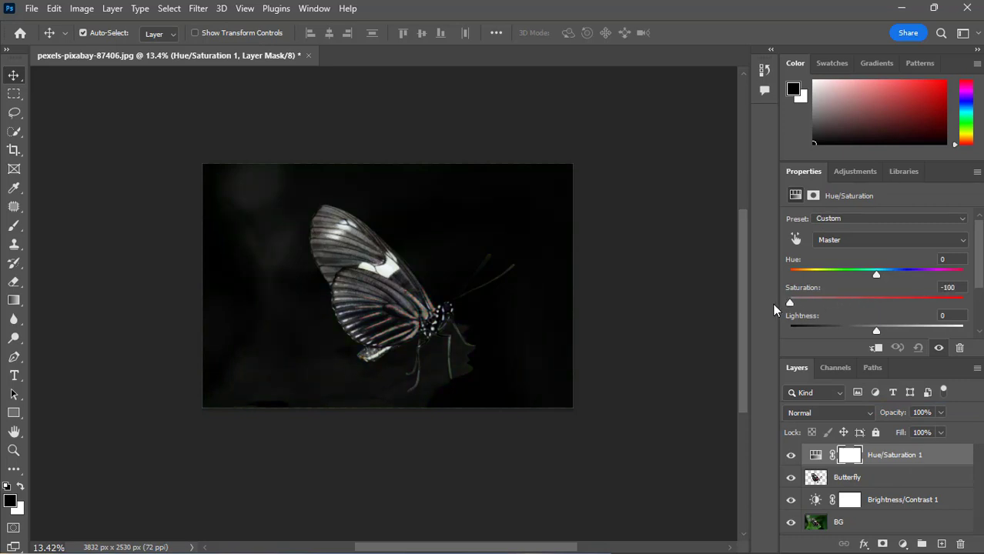
# Rename the Hue/Saturation adjustment layer as Black and White.
pyautogui.click(897, 460)
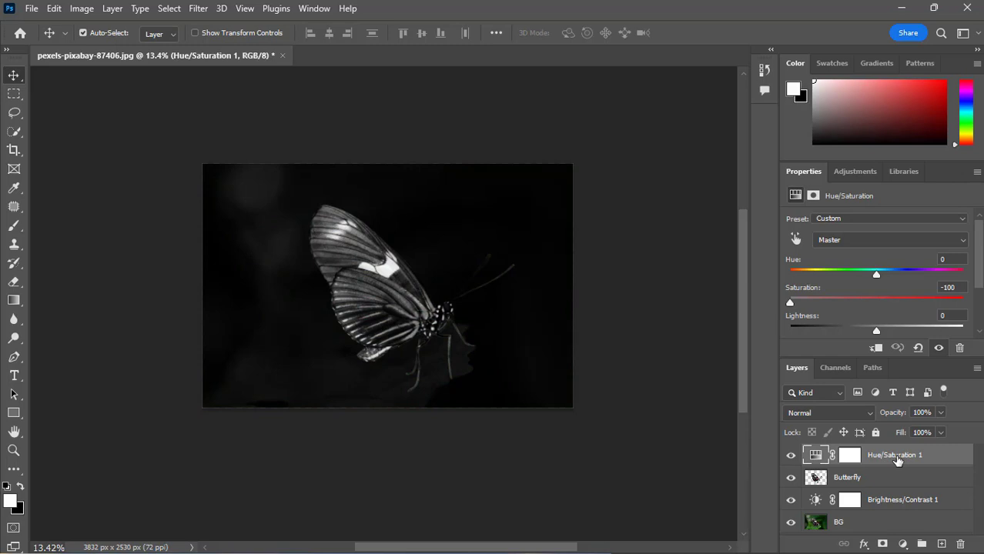
pyautogui.doubleClick(897, 456)
pyautogui.write('Black and White')
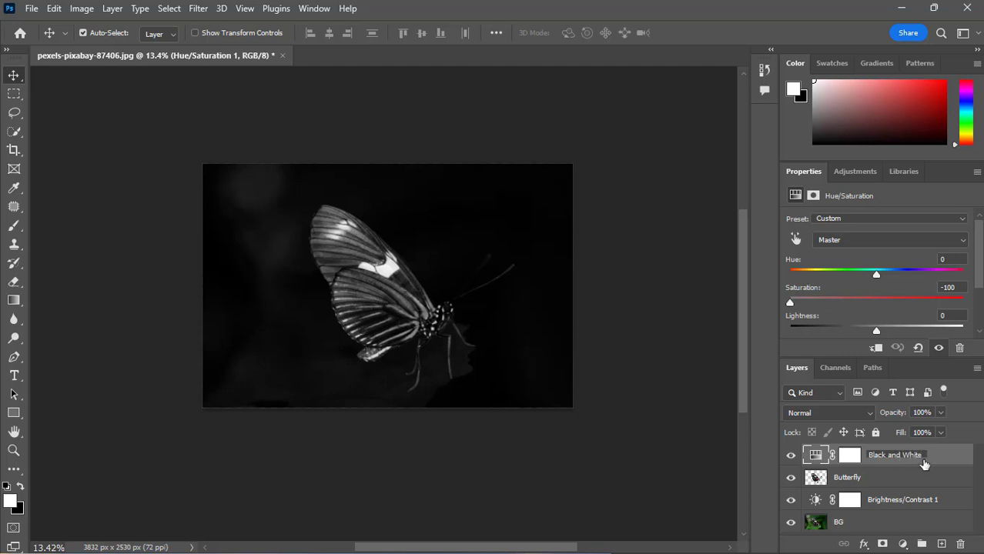
# Add a Hue/Saturation adjustment above the Black and White layer with Colorize on, hue 224 and saturation 90.
pyautogui.press('Return')
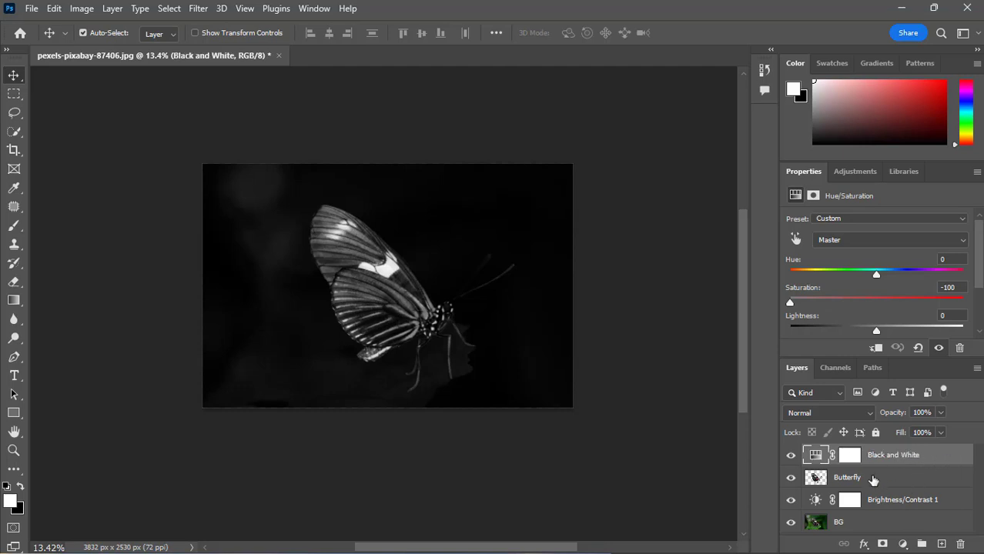
pyautogui.click(903, 545)
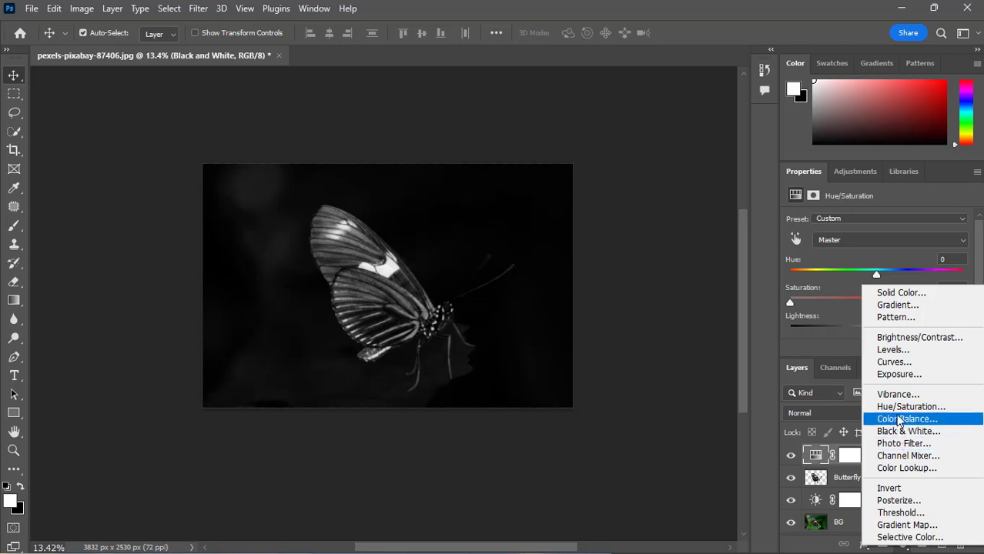
pyautogui.click(896, 406)
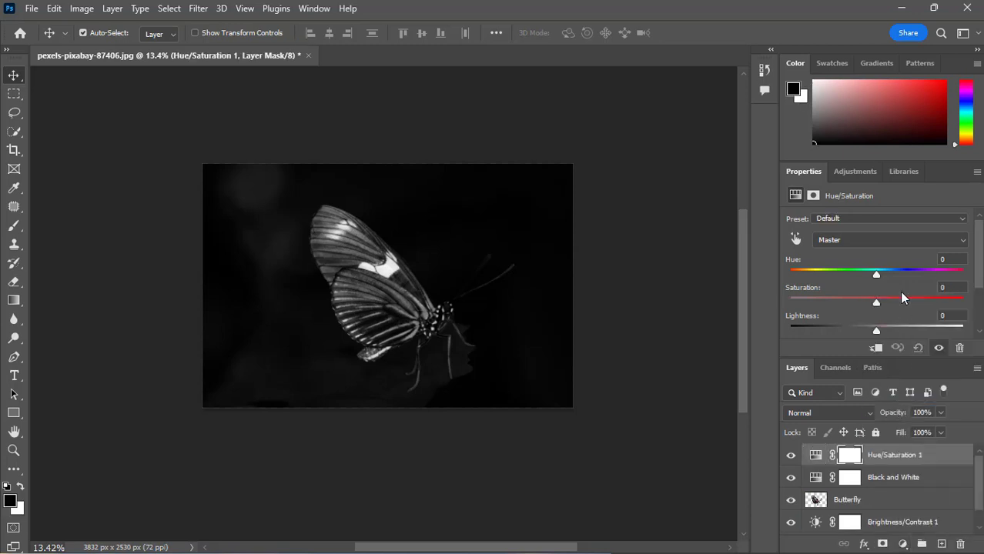
pyautogui.scroll(-2, 901, 295)
pyautogui.click(862, 316)
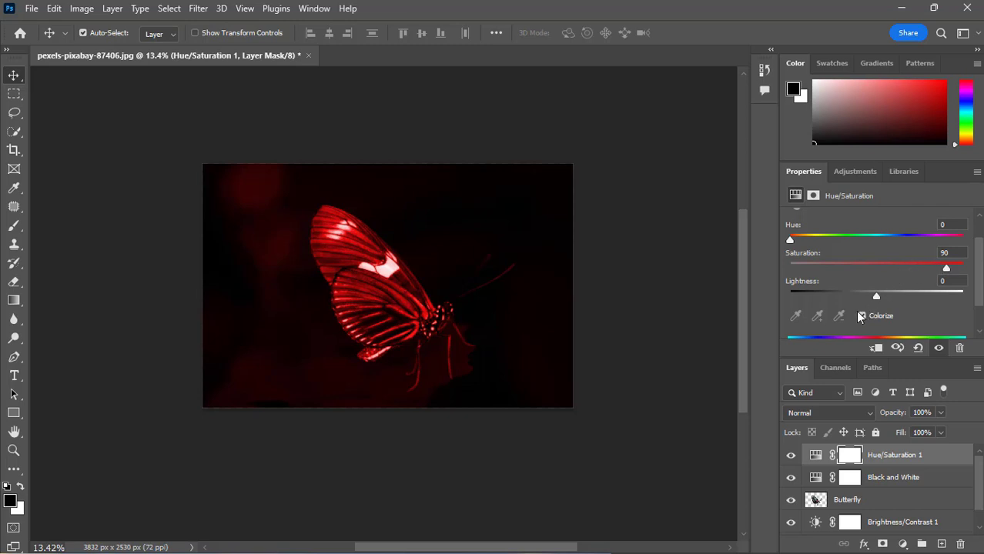
pyautogui.moveTo(791, 241); pyautogui.dragTo(892, 243)
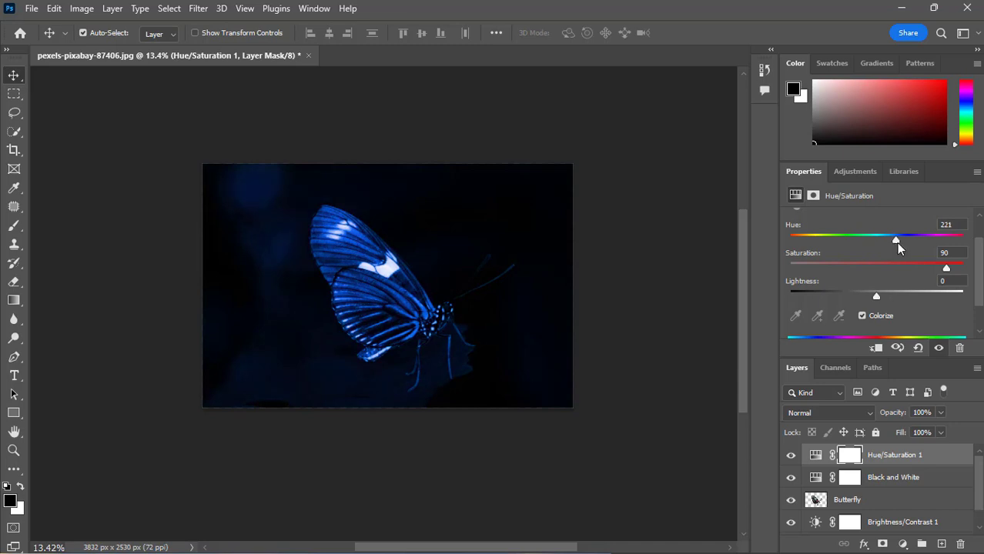
# Rename the blue Hue/Saturation adjustment layer as Blue Effect.
pyautogui.doubleClick(894, 455)
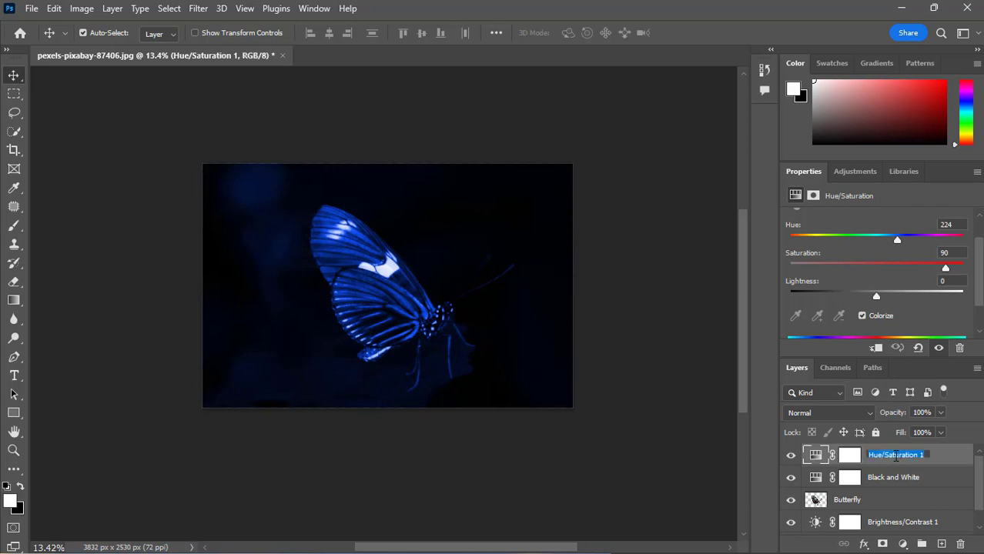
pyautogui.write('Blue Effect')
pyautogui.press('Return')
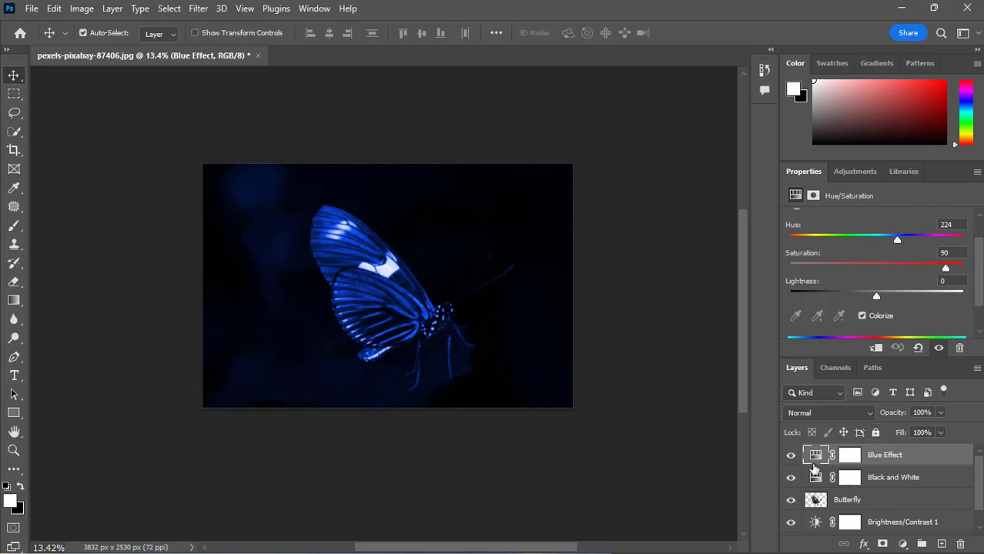
# Group the Blue Effect and Black and White adjustment layers and name the group Color.
pyautogui.click(818, 497)
pyautogui.click(880, 457)
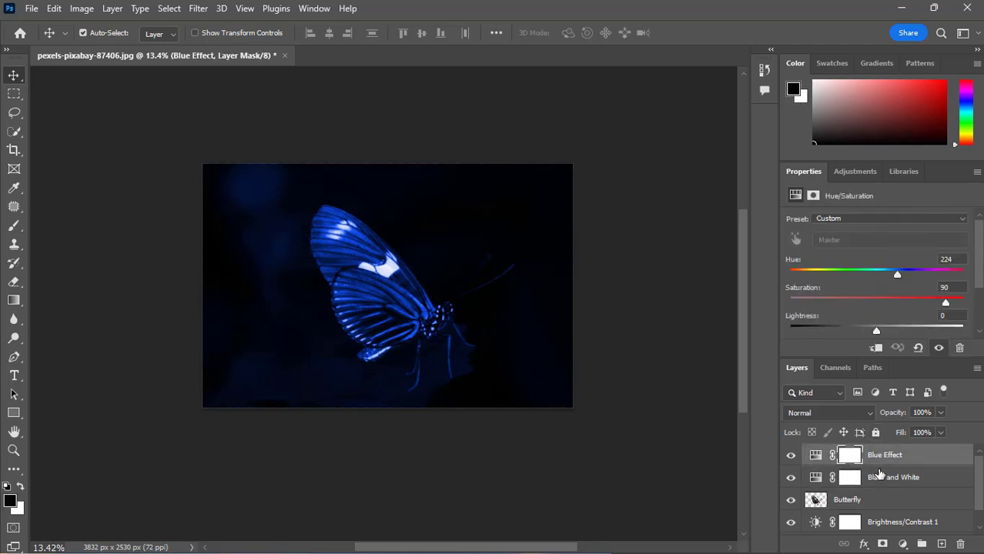
pyautogui.keyDown('shift'); pyautogui.click(880, 477); pyautogui.keyUp('shift')
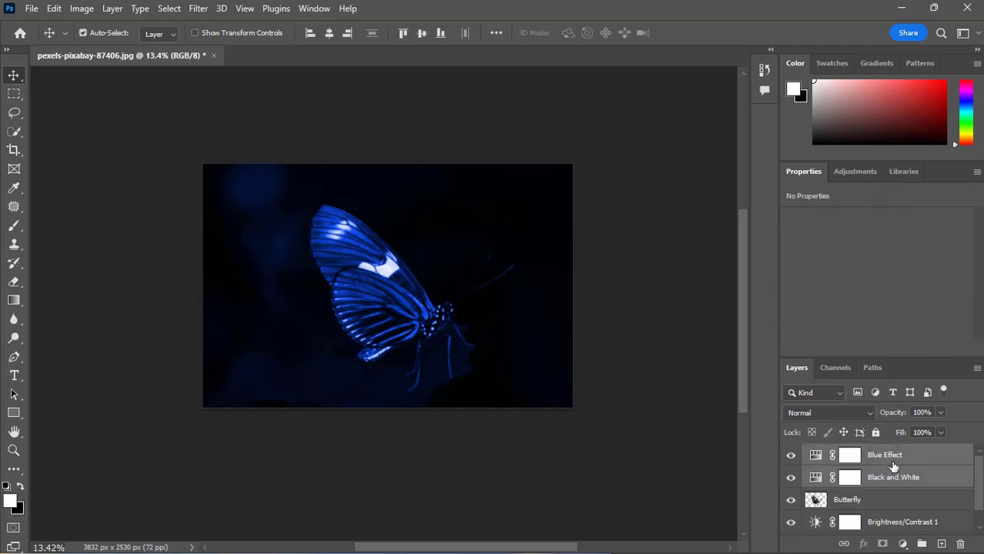
pyautogui.moveTo(930, 482); pyautogui.dragTo(922, 544)
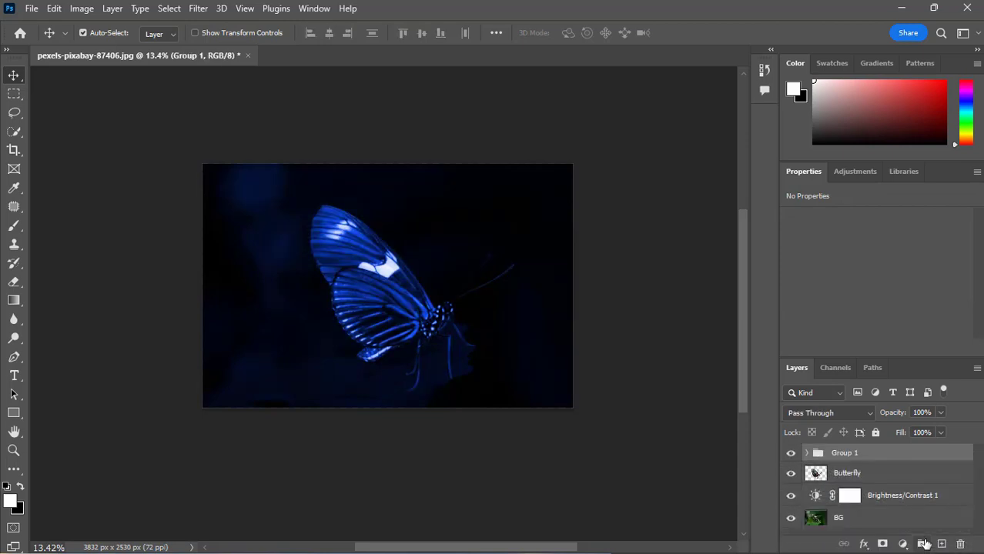
pyautogui.doubleClick(847, 453)
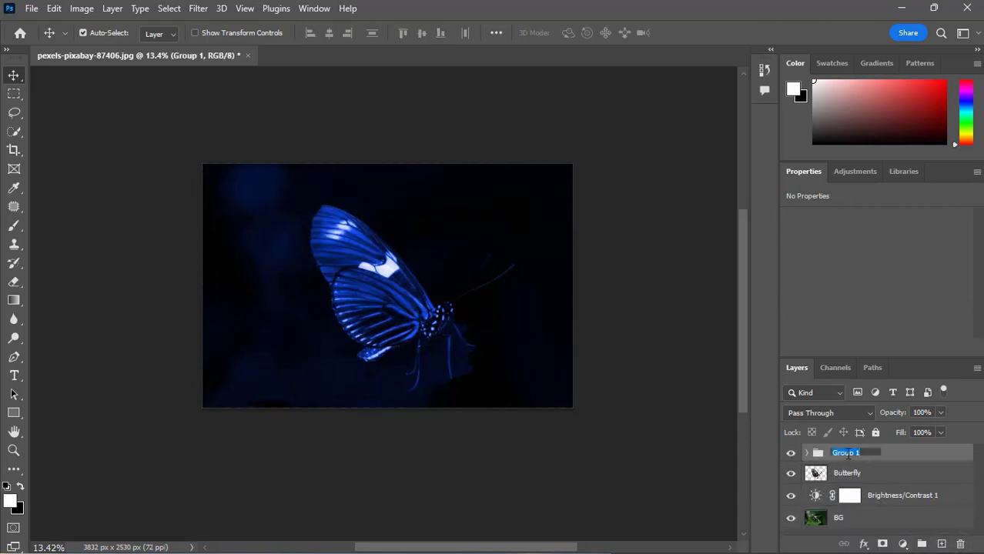
pyautogui.write('Color')
pyautogui.press('Return')
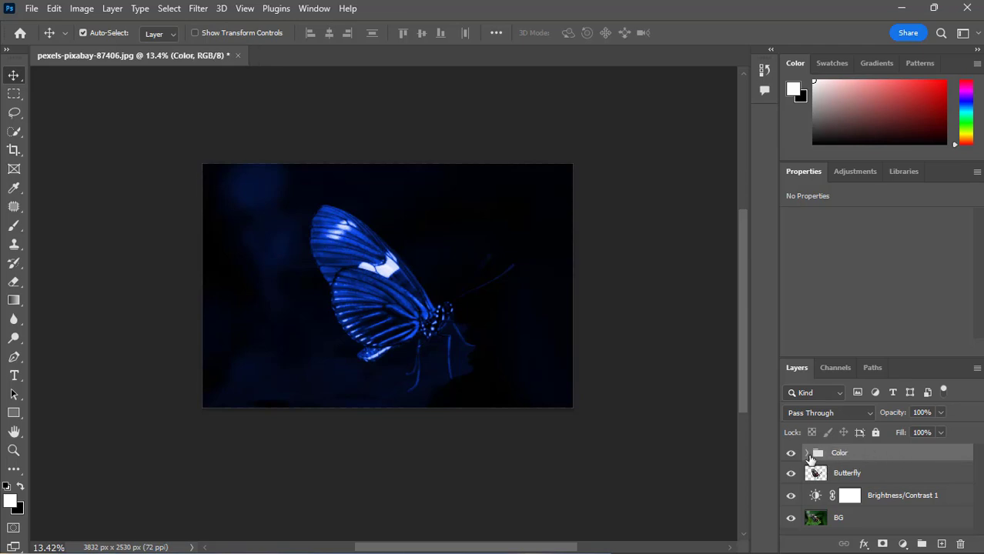
# Hide the Blue Effect adjustment inside the Color group and collapse the group.
pyautogui.click(808, 454)
pyautogui.click(790, 475)
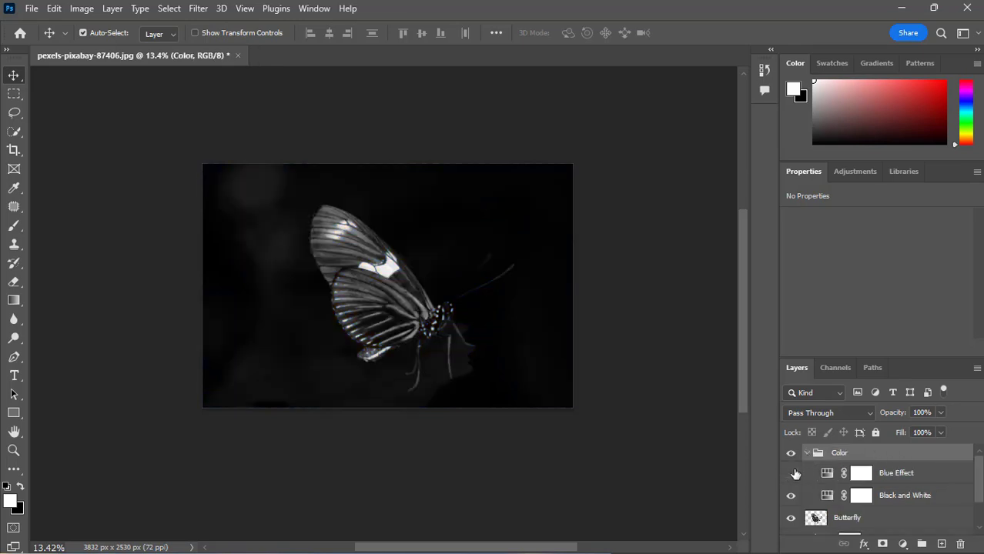
pyautogui.click(807, 454)
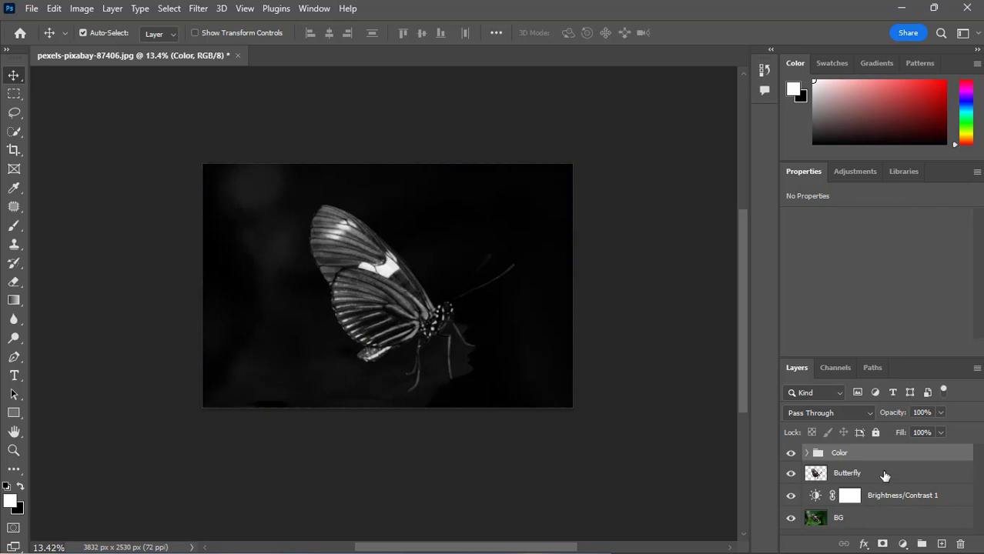
# Invert the colors of the Butterfly layer.
pyautogui.click(878, 473)
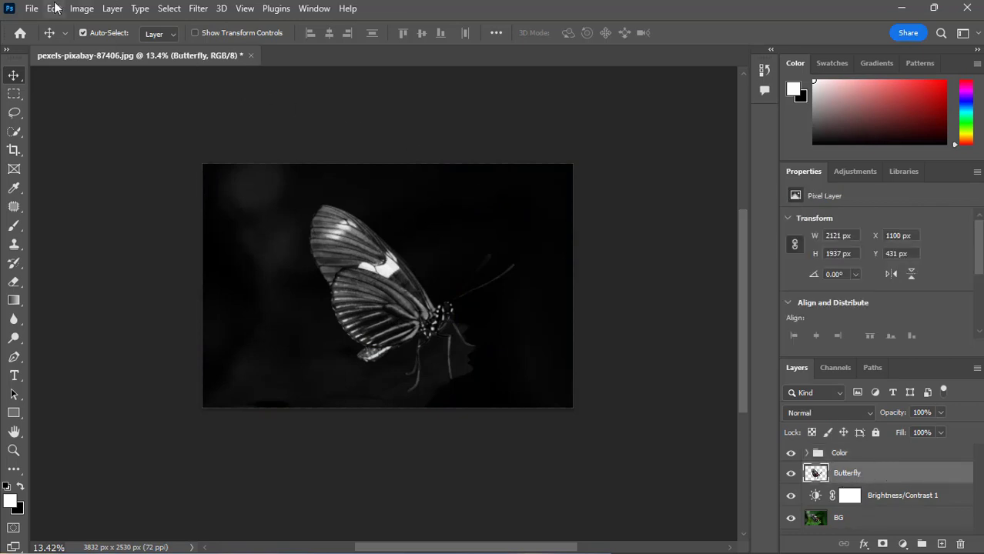
pyautogui.click(80, 9)
pyautogui.moveTo(96, 49)
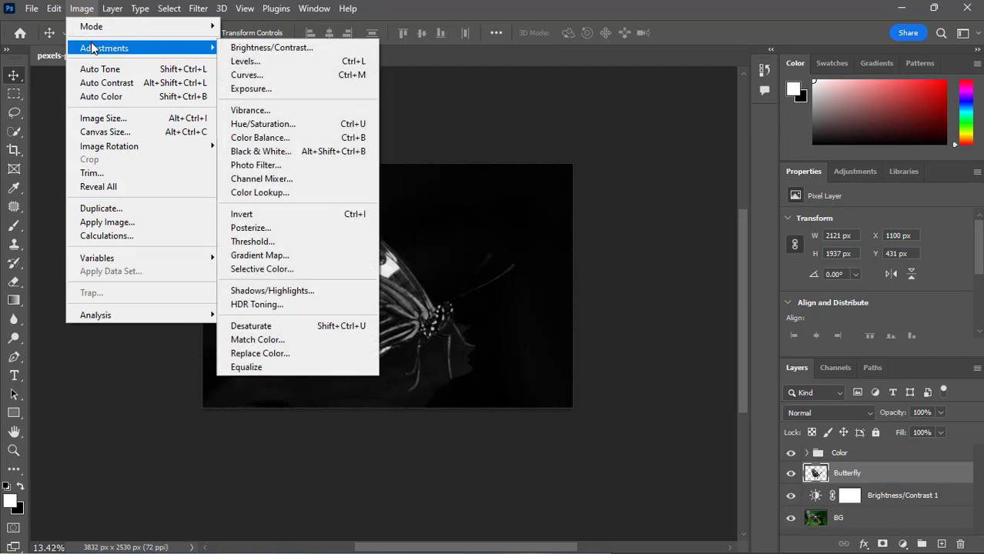
pyautogui.click(297, 216)
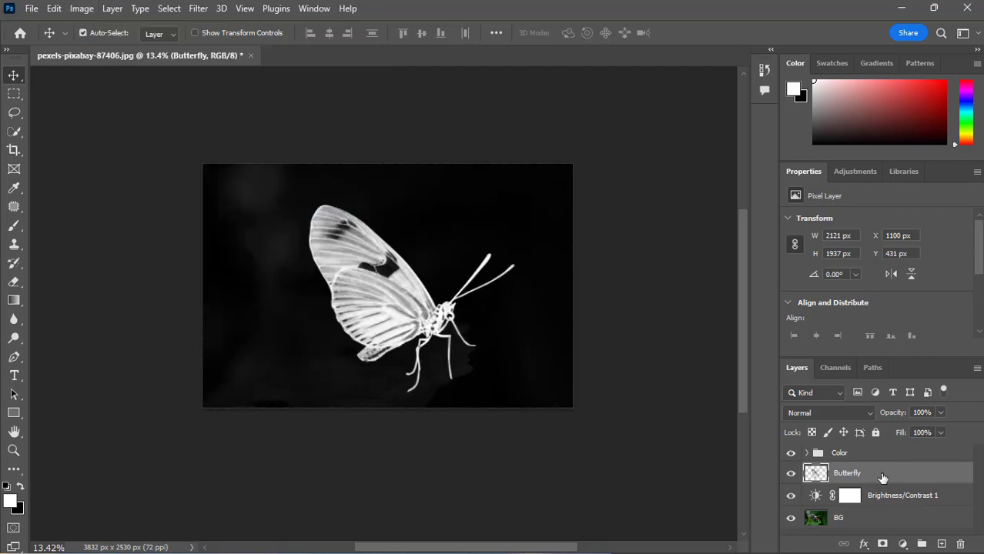
# Duplicate the Butterfly layer and apply the Find Edges filter to the copy.
pyautogui.moveTo(904, 478); pyautogui.dragTo(942, 544)
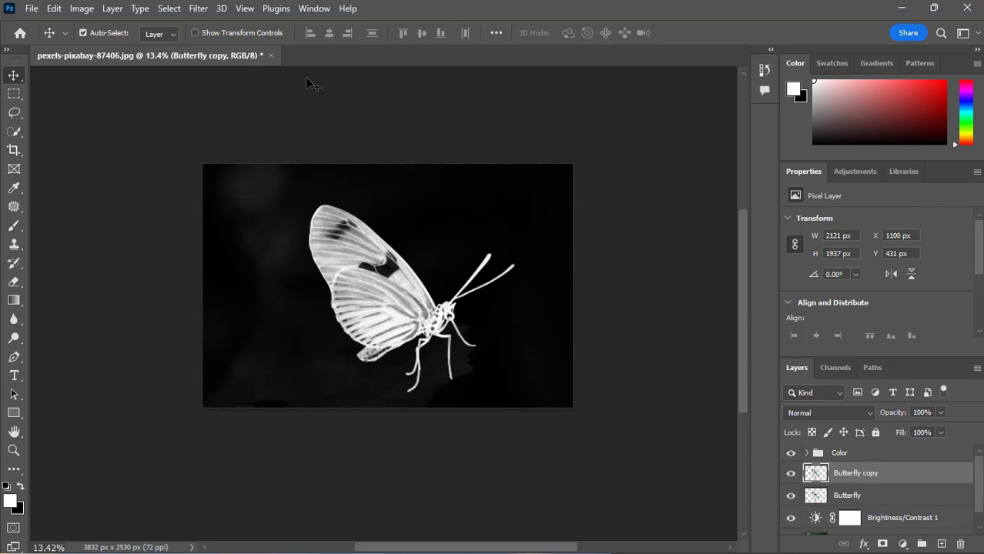
pyautogui.click(198, 9)
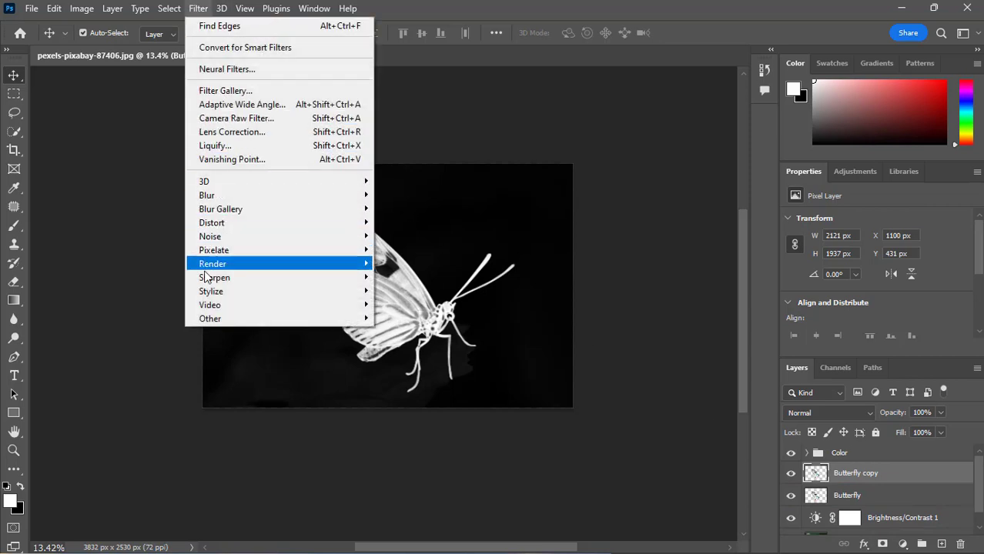
pyautogui.moveTo(214, 294)
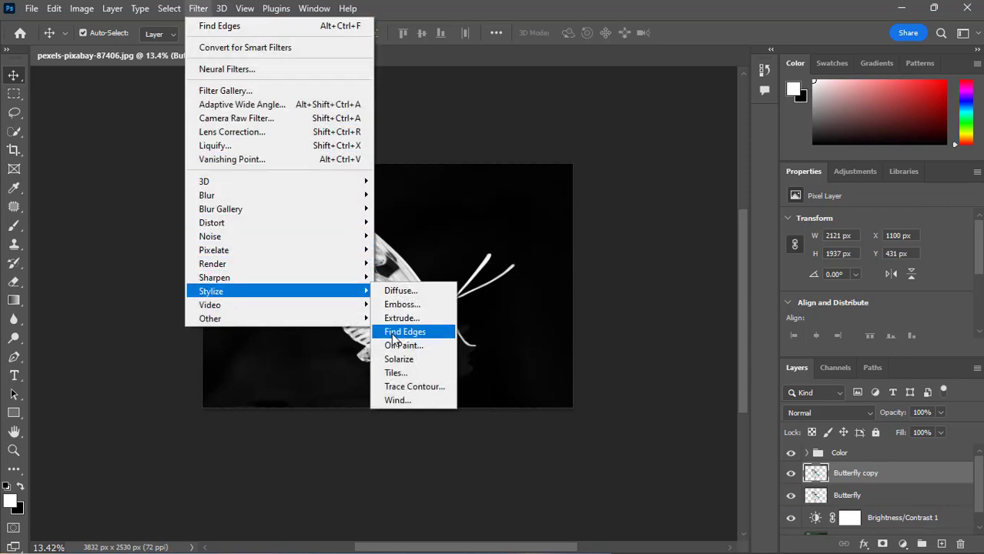
pyautogui.click(395, 333)
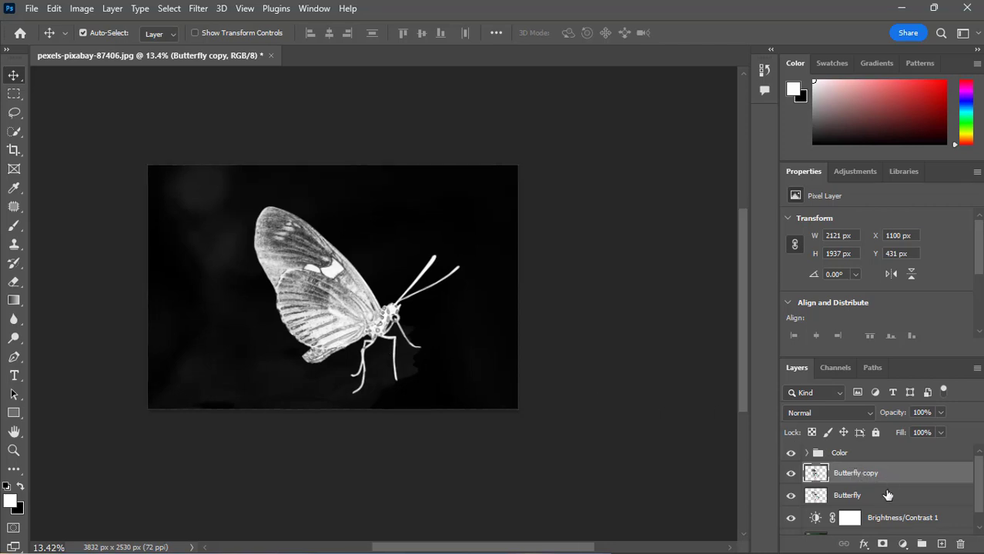
# Add a white Inner Glow to the Butterfly copy layer with Screen blend mode, 100% opacity, 0% noise and 150 px size.
pyautogui.click(865, 546)
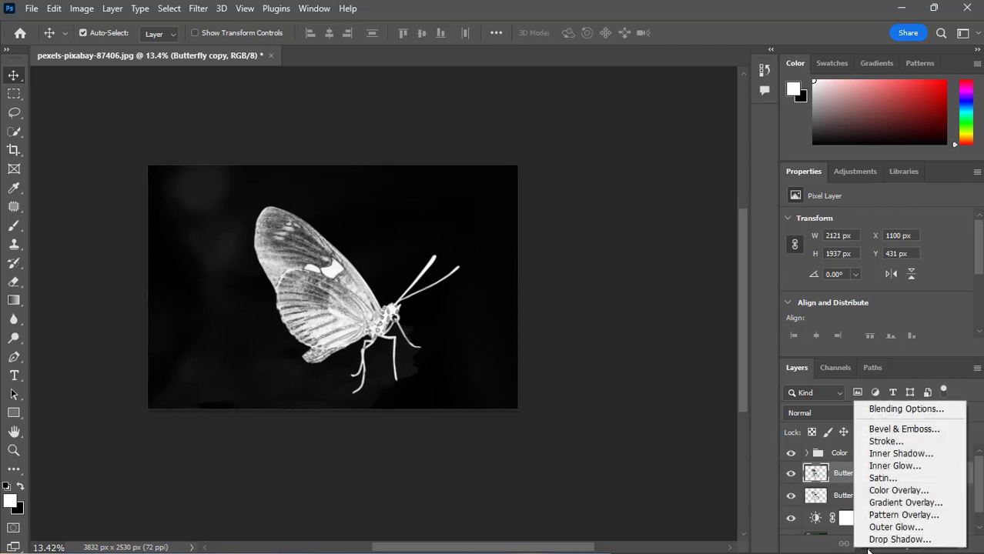
pyautogui.click(891, 466)
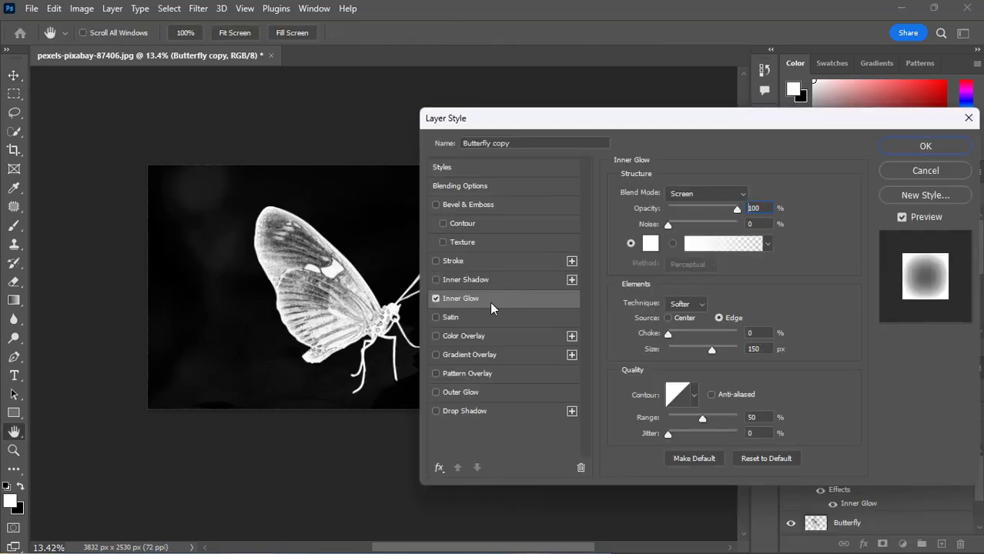
pyautogui.click(709, 194)
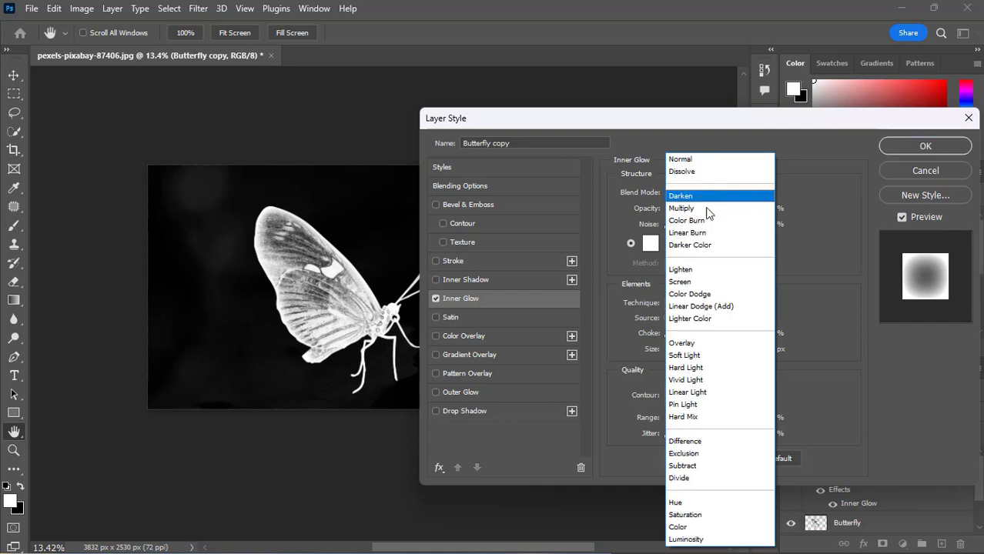
pyautogui.click(696, 287)
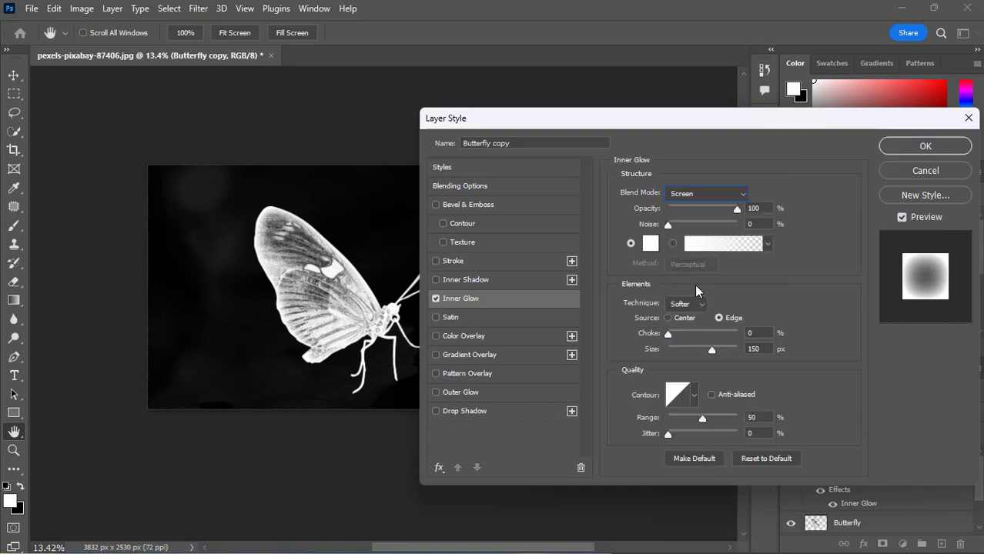
pyautogui.click(754, 209)
pyautogui.press('Tab')
pyautogui.moveTo(709, 349); pyautogui.dragTo(712, 350)
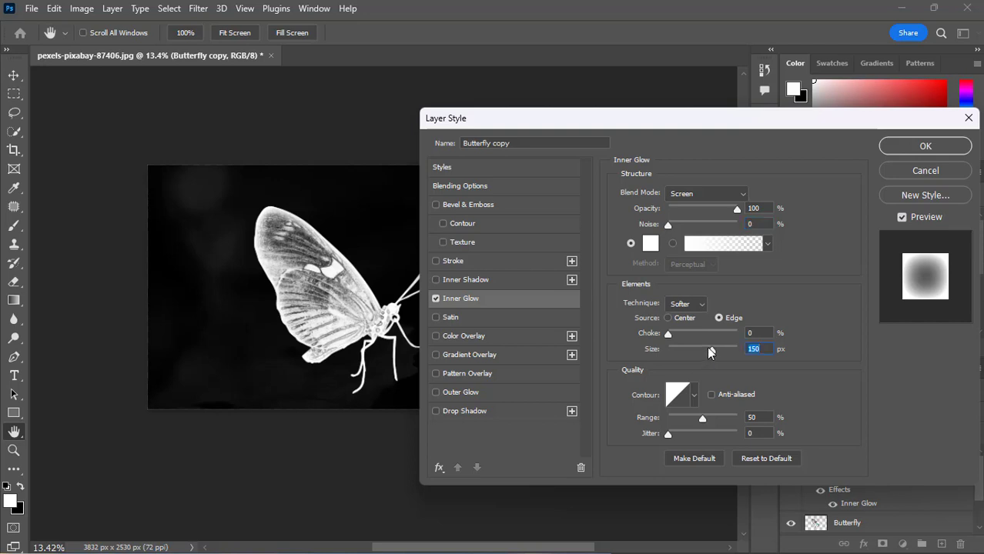
pyautogui.click(909, 146)
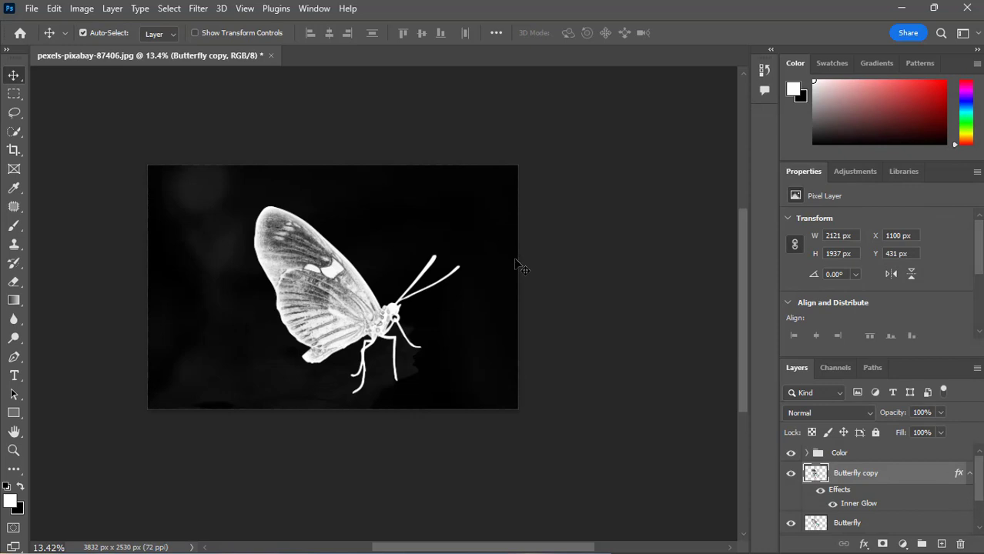
# Invert the Butterfly copy layer and fit the whole image on screen.
pyautogui.click(81, 9)
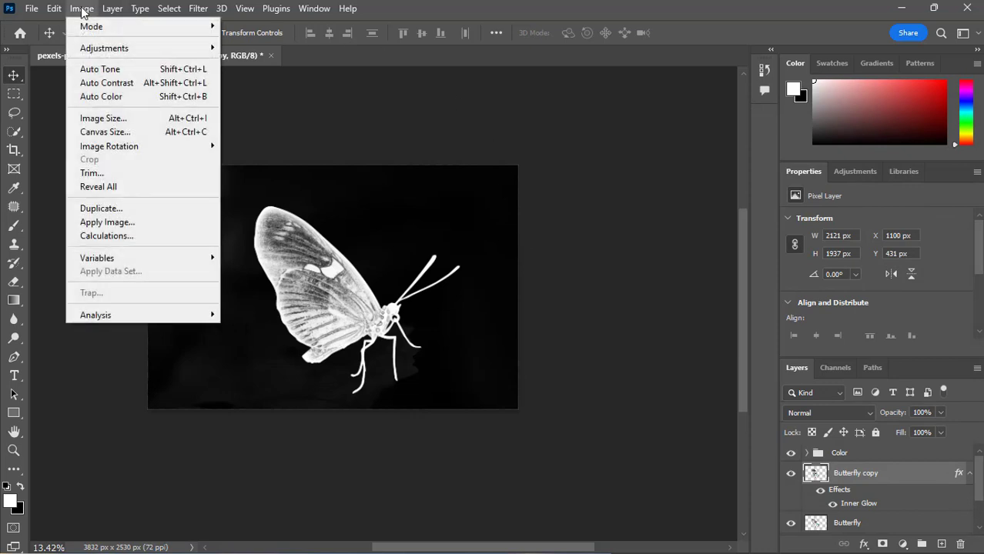
pyautogui.moveTo(99, 49)
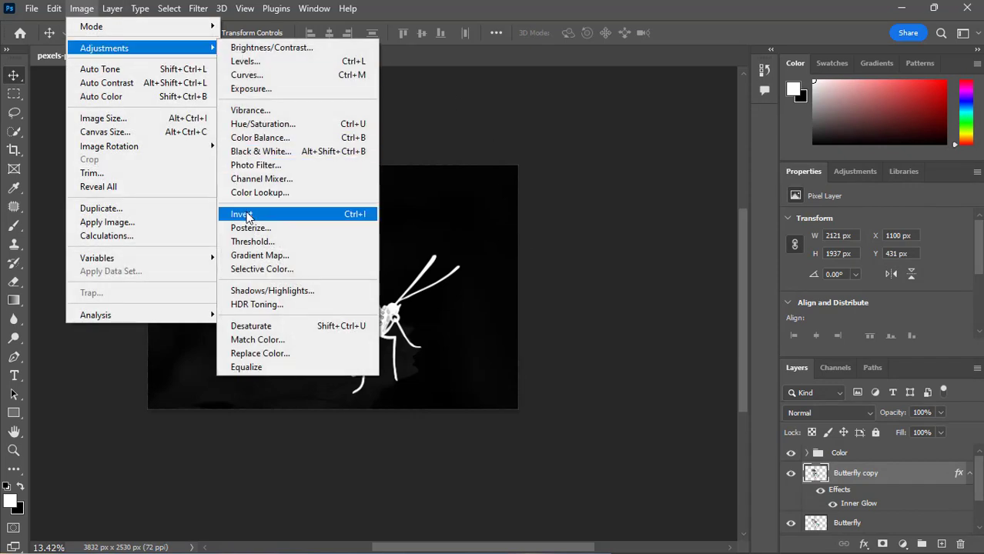
pyautogui.click(286, 214)
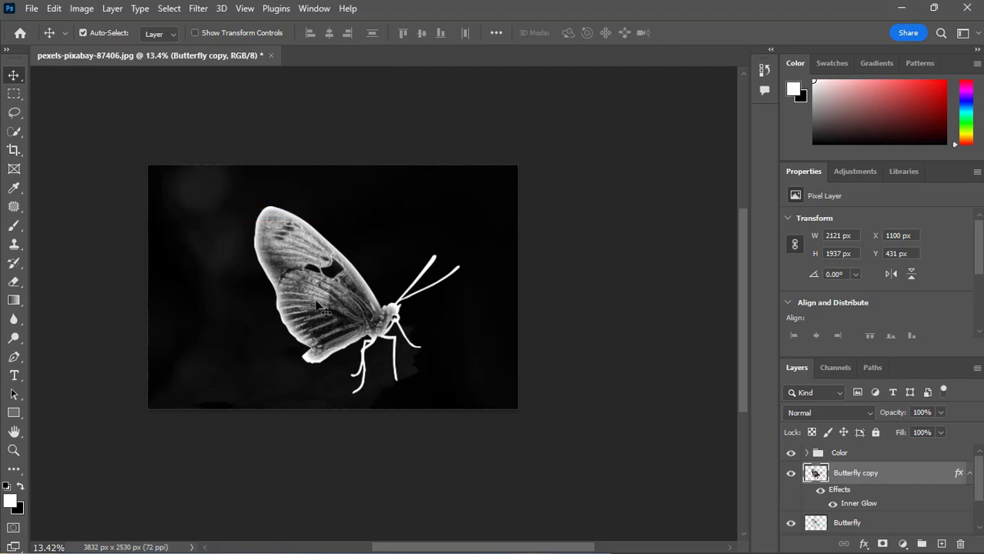
pyautogui.click(245, 9)
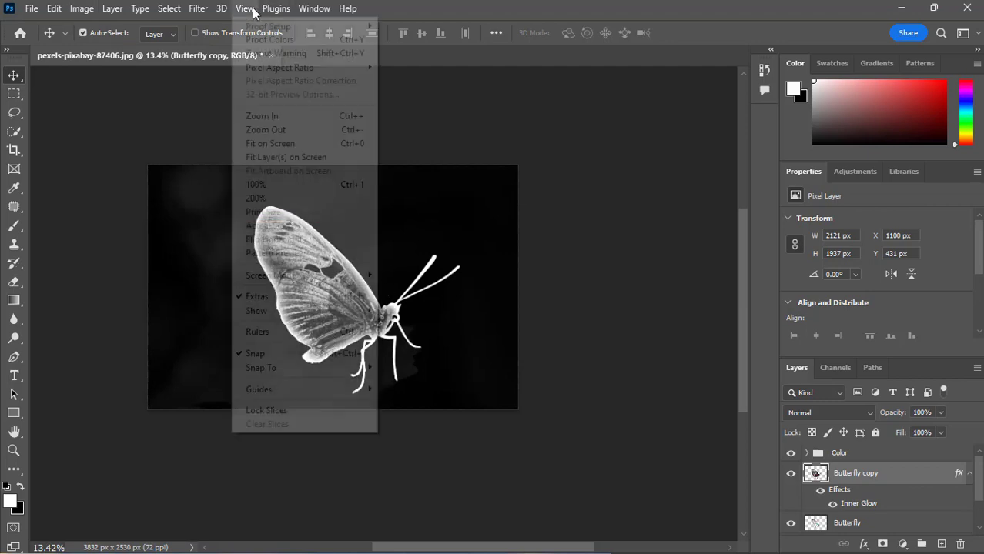
pyautogui.click(270, 144)
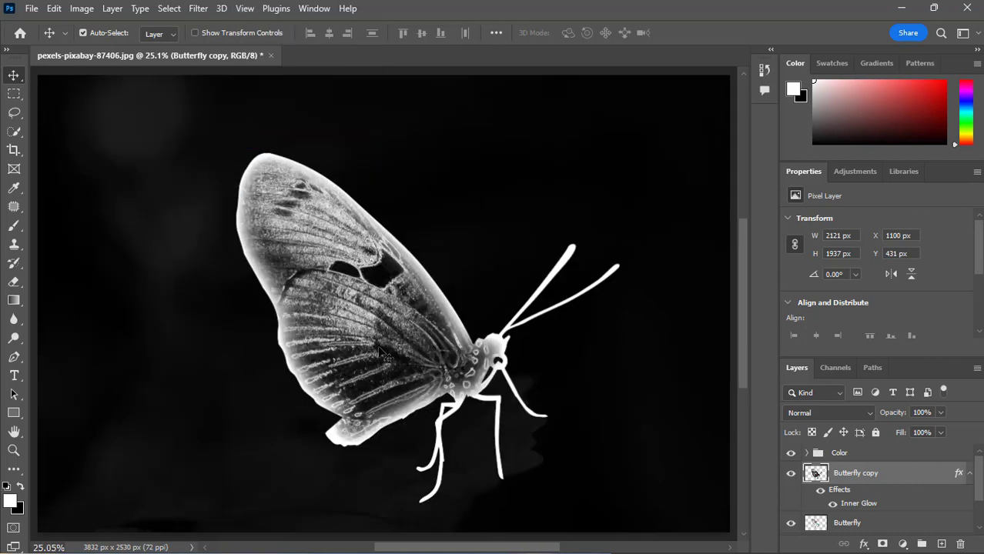
# Collapse the Butterfly copy's effects list and group it with the Butterfly layer.
pyautogui.click(968, 474)
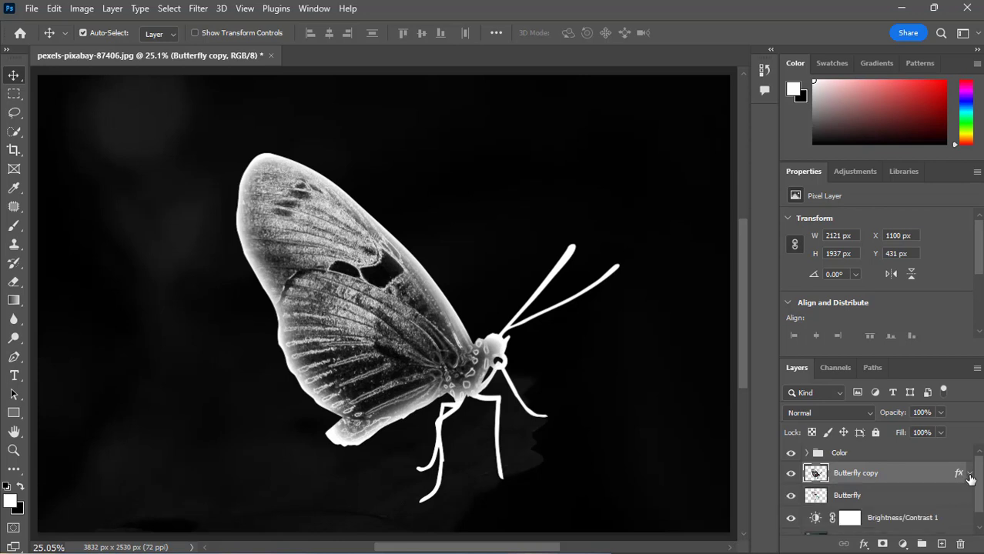
pyautogui.keyDown('ctrl'); pyautogui.click(878, 502); pyautogui.keyUp('ctrl')
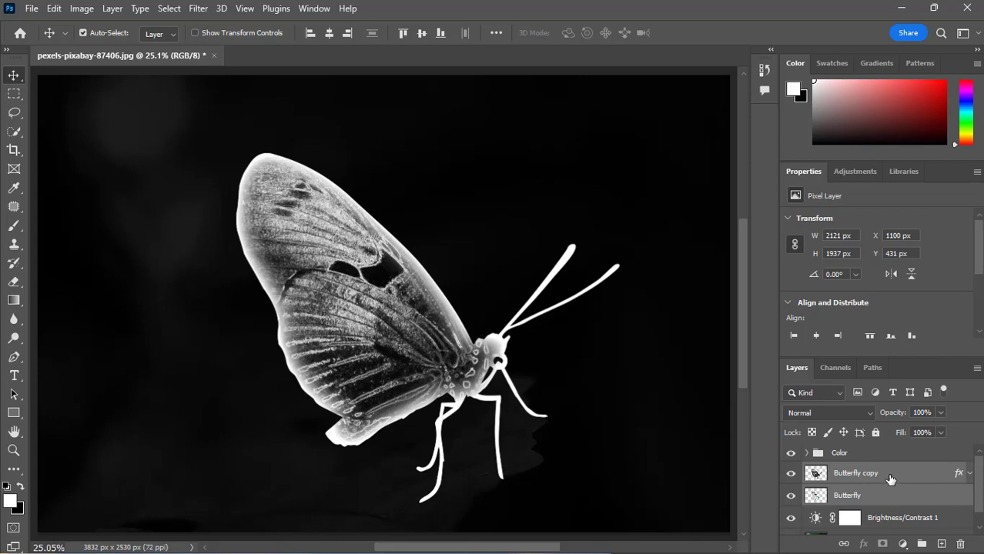
pyautogui.hotkey('ctrl', 'g')
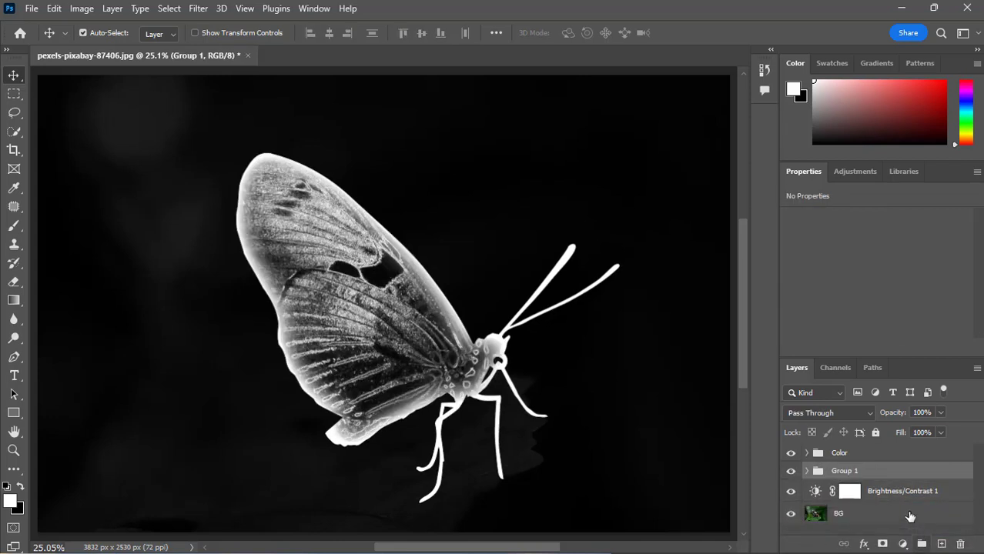
# Rename the new layer group as Butterfly.
pyautogui.doubleClick(844, 471)
pyautogui.write('Butterfly')
pyautogui.press('Return')
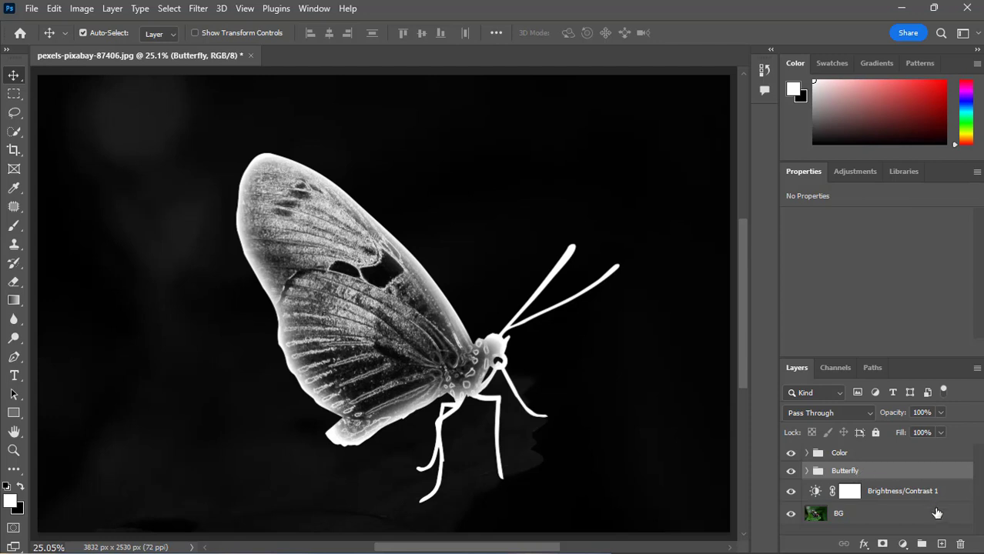
# Add a new empty layer above the Butterfly group and name it Smoke.
pyautogui.click(941, 545)
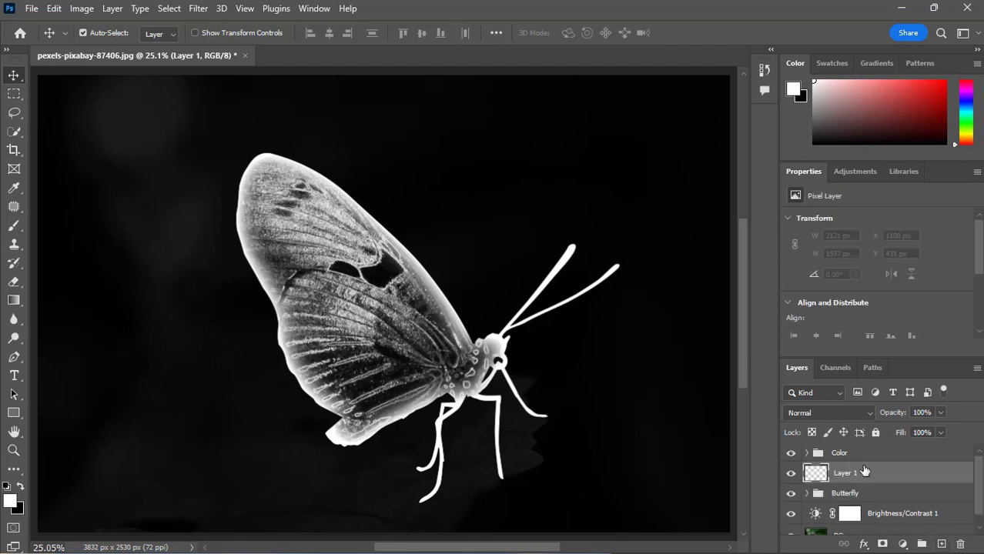
pyautogui.doubleClick(844, 475)
pyautogui.write('Smoke')
pyautogui.press('Return')
# Paint five curved white strokes trailing from the wings toward the image's upper left on the Smoke layer, using a 60 px soft brush.
pyautogui.click(14, 227)
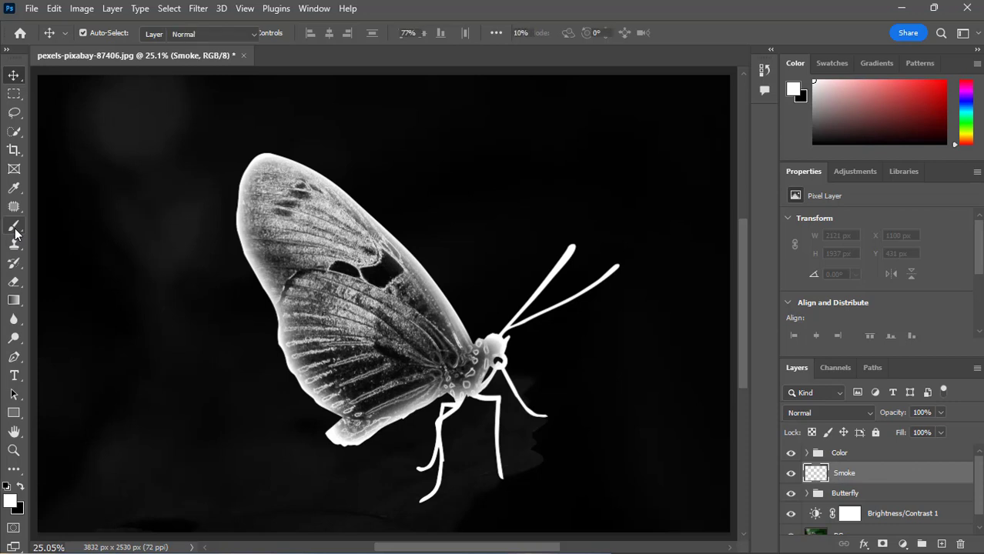
pyautogui.click(21, 488)
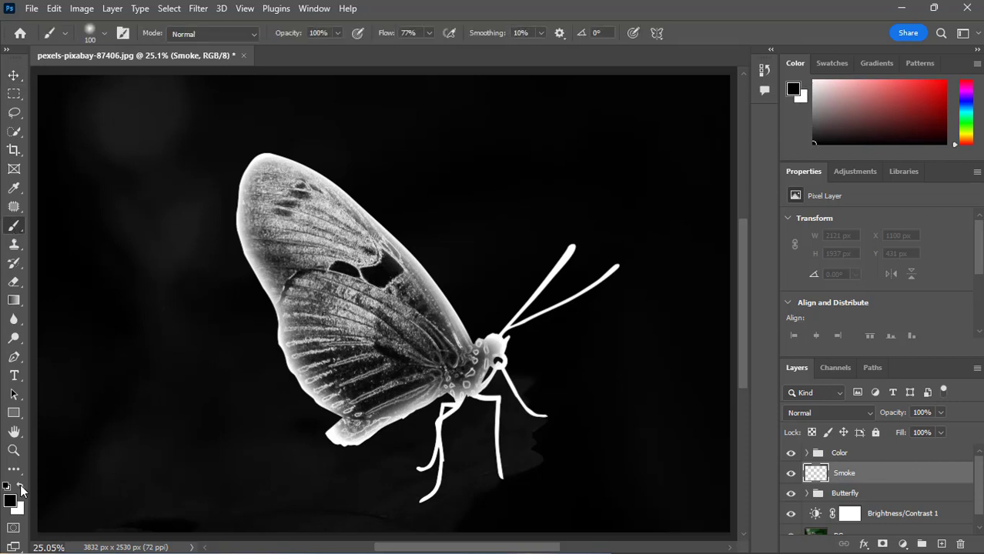
pyautogui.click(20, 488)
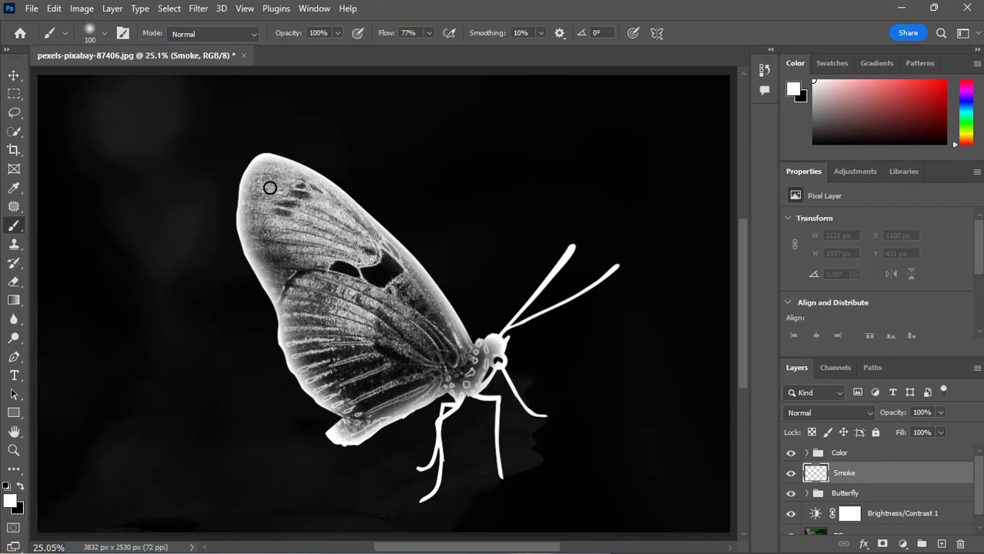
pyautogui.press('[')
pyautogui.press('[')
pyautogui.press('[')
pyautogui.moveTo(411, 258)
pyautogui.mouseDown()
pyautogui.moveTo(396, 223)
pyautogui.moveTo(312, 154)
pyautogui.moveTo(161, 137)
pyautogui.moveTo(92, 101)
pyautogui.mouseUp()
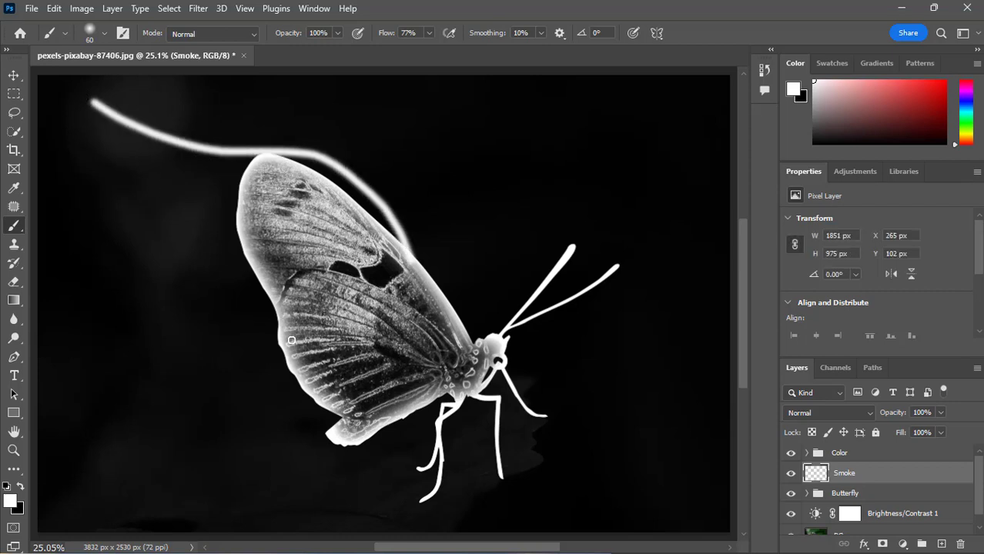
pyautogui.moveTo(339, 429)
pyautogui.mouseDown()
pyautogui.moveTo(213, 237)
pyautogui.moveTo(71, 178)
pyautogui.mouseUp()
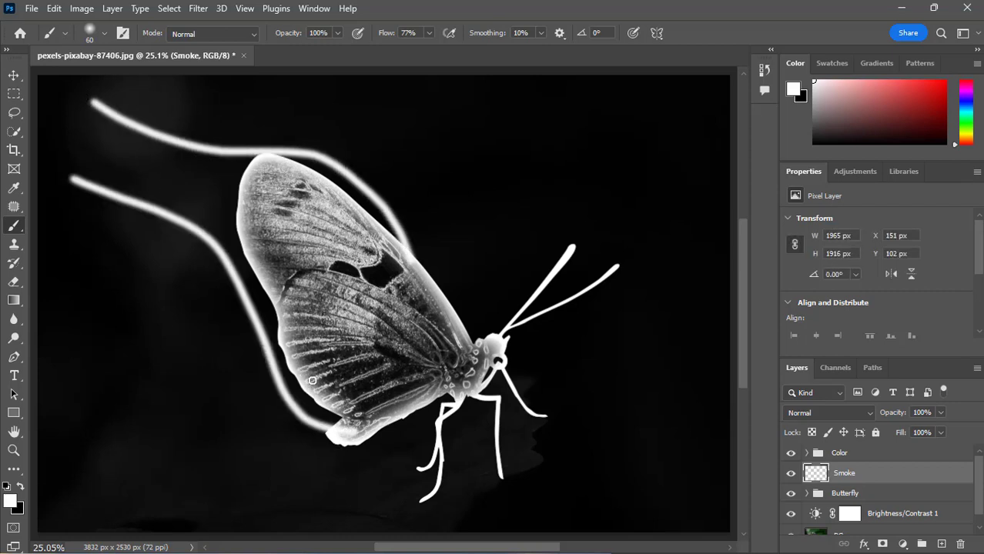
pyautogui.moveTo(266, 225); pyautogui.dragTo(71, 154)
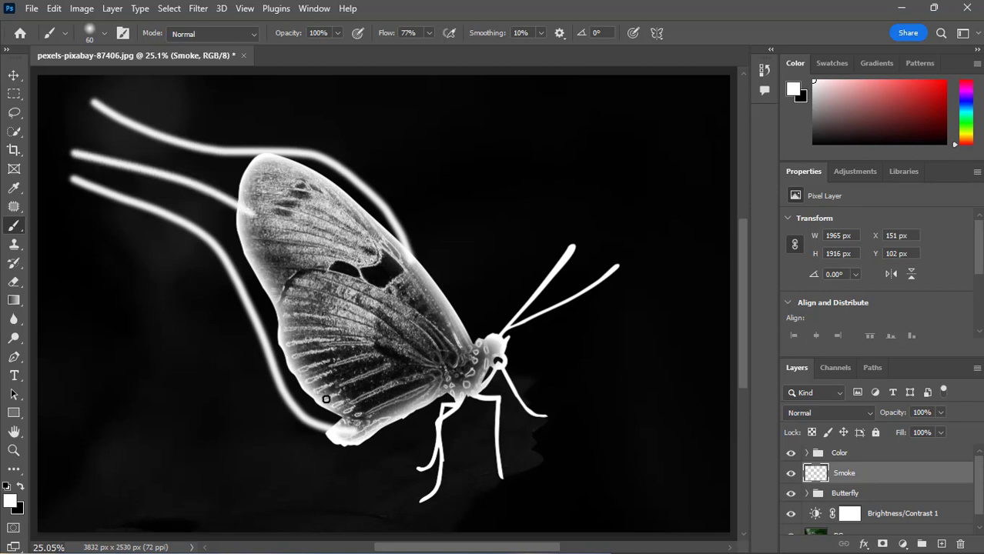
pyautogui.moveTo(326, 399)
pyautogui.mouseDown()
pyautogui.moveTo(185, 321)
pyautogui.moveTo(126, 231)
pyautogui.mouseUp()
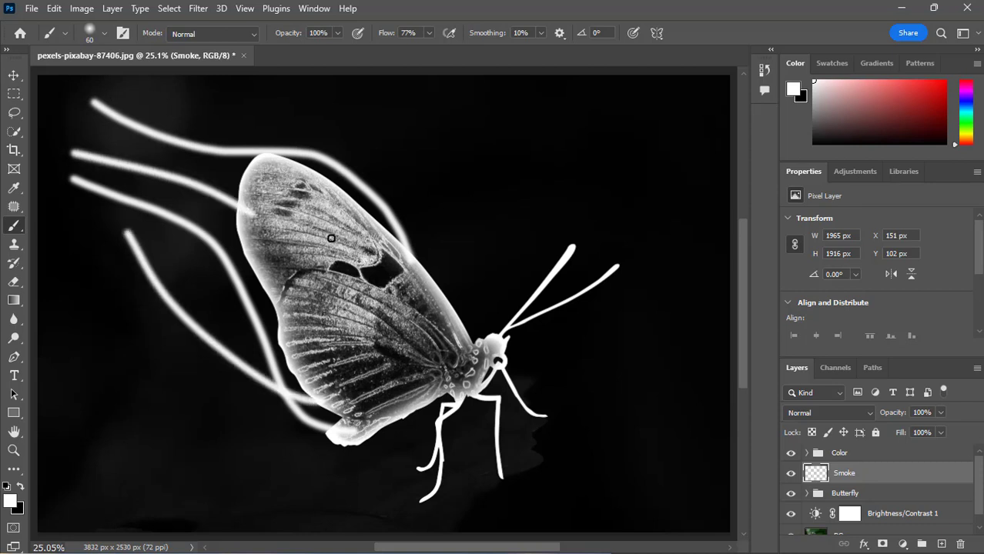
pyautogui.moveTo(361, 259); pyautogui.dragTo(219, 71)
pyautogui.scroll(1, 359, 233)
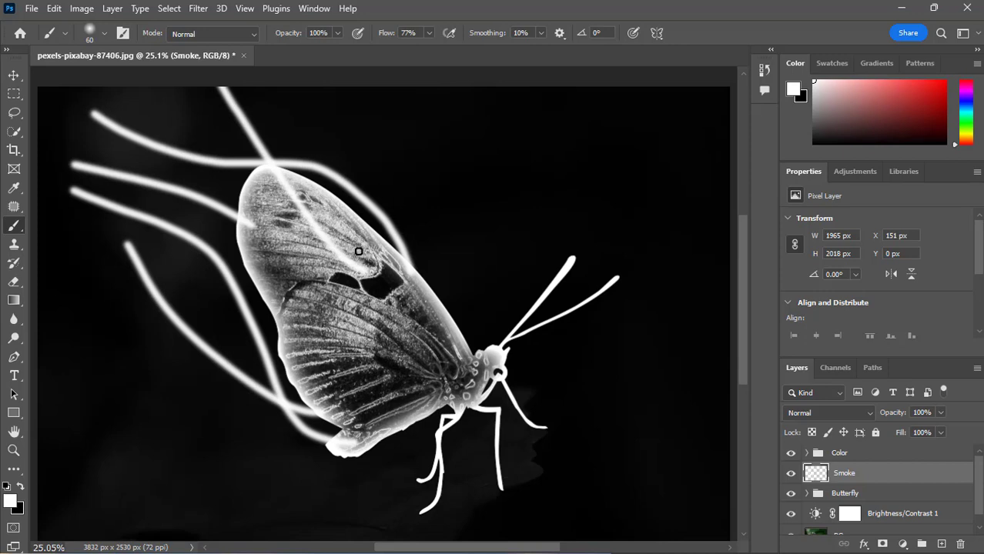
pyautogui.scroll(-1, 358, 251)
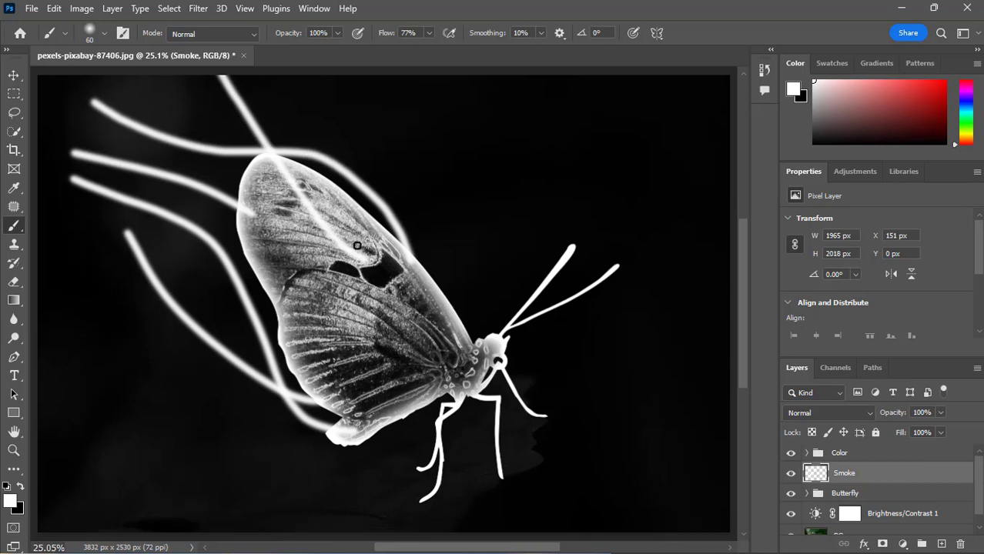
# Start a Path Blur on the Smoke layer and bend its first path along the stroke over the wing's upper edge, pointing away from the butterfly.
pyautogui.click(202, 10)
pyautogui.moveTo(238, 214)
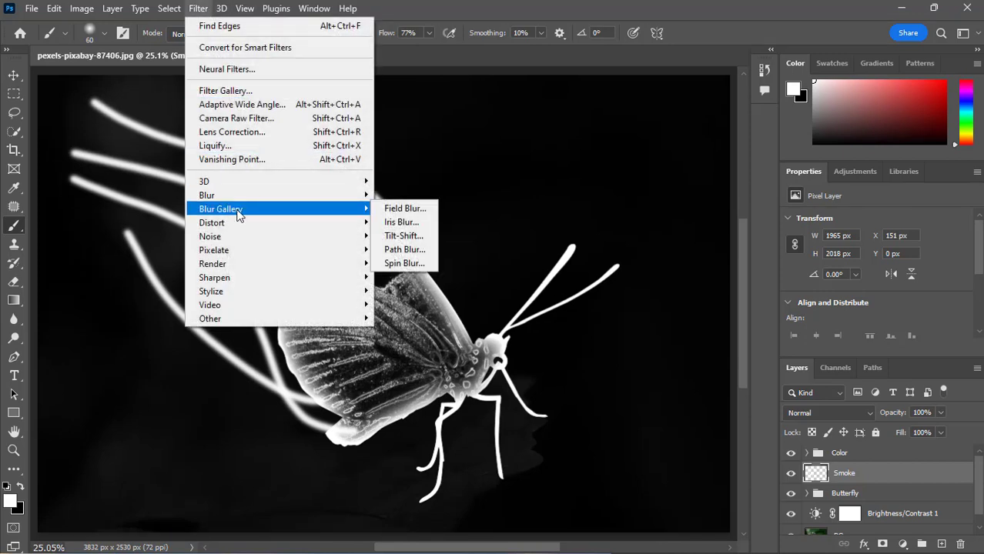
pyautogui.click(404, 250)
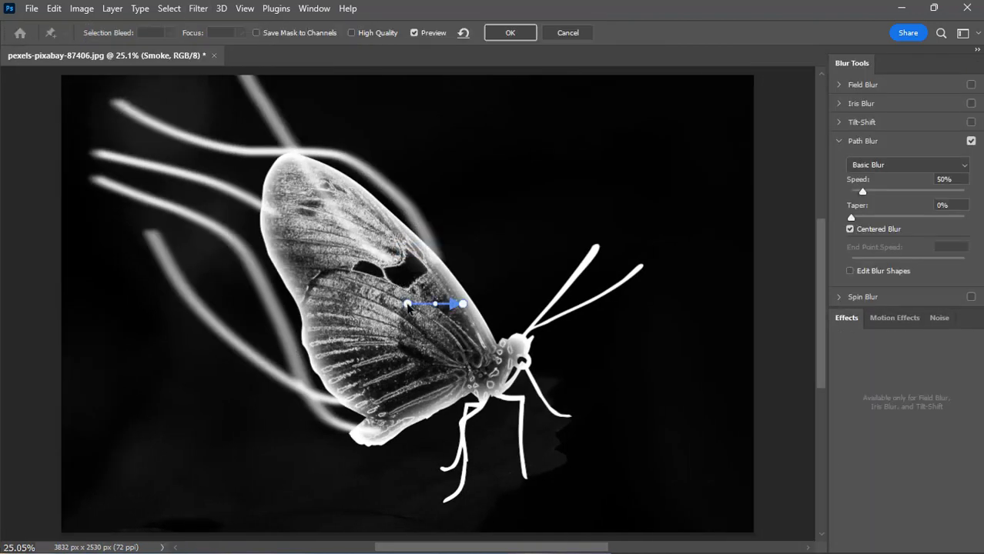
pyautogui.moveTo(408, 303); pyautogui.dragTo(435, 255)
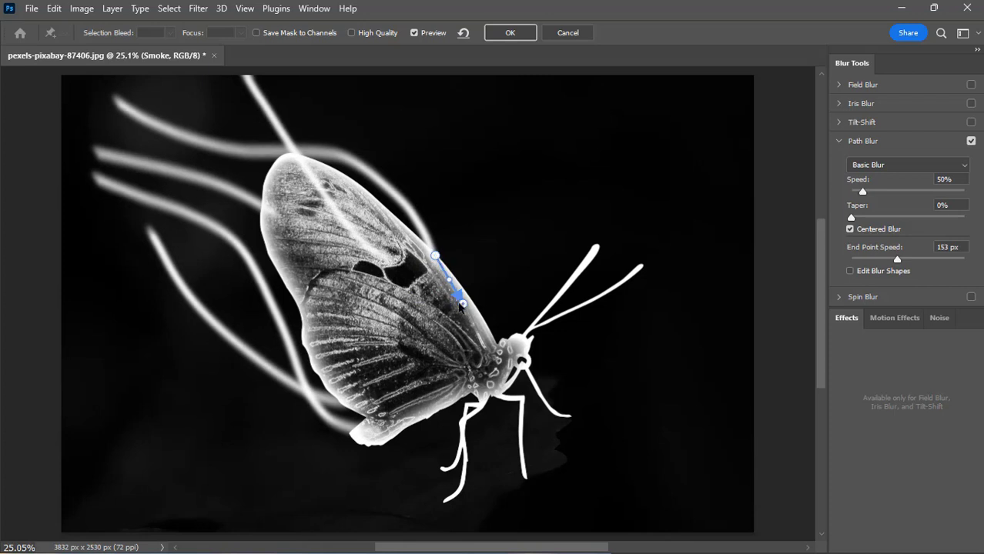
pyautogui.moveTo(460, 303)
pyautogui.mouseDown()
pyautogui.moveTo(351, 219)
pyautogui.moveTo(109, 102)
pyautogui.mouseUp()
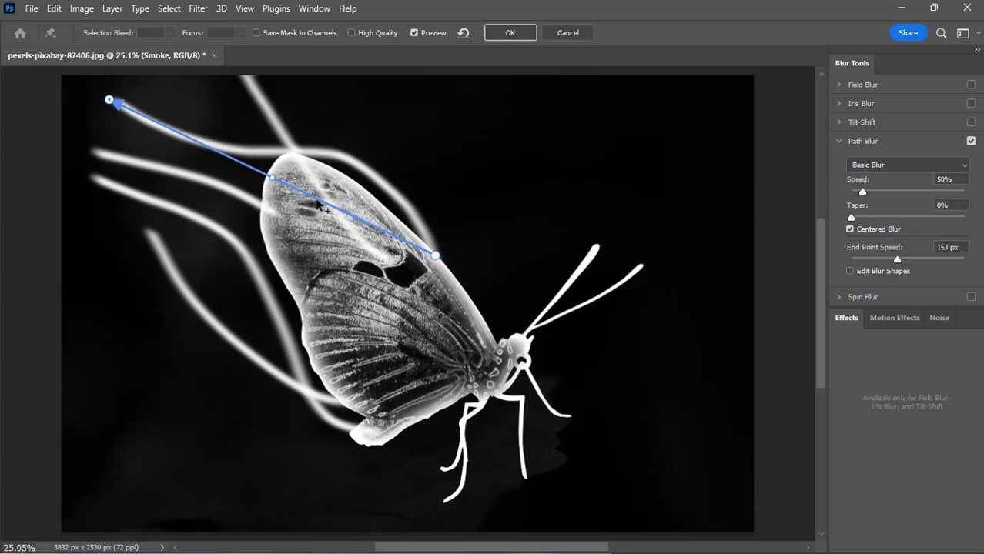
pyautogui.moveTo(317, 202); pyautogui.dragTo(348, 160)
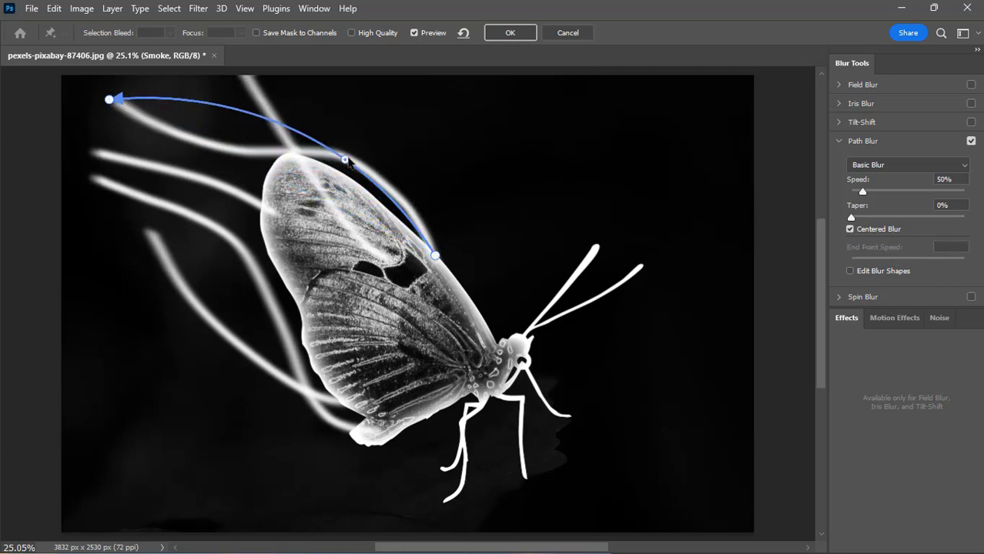
pyautogui.click(233, 106)
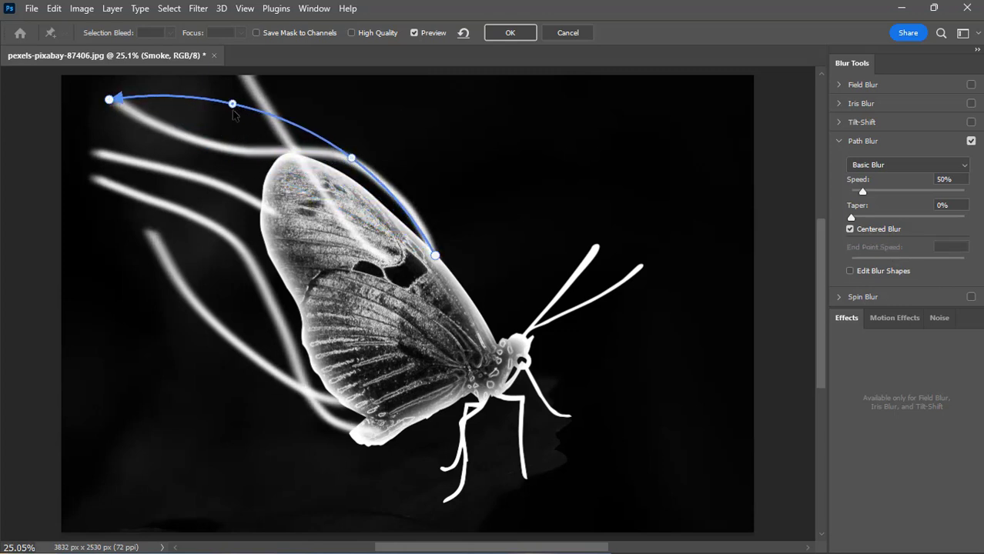
pyautogui.moveTo(231, 104); pyautogui.dragTo(228, 152)
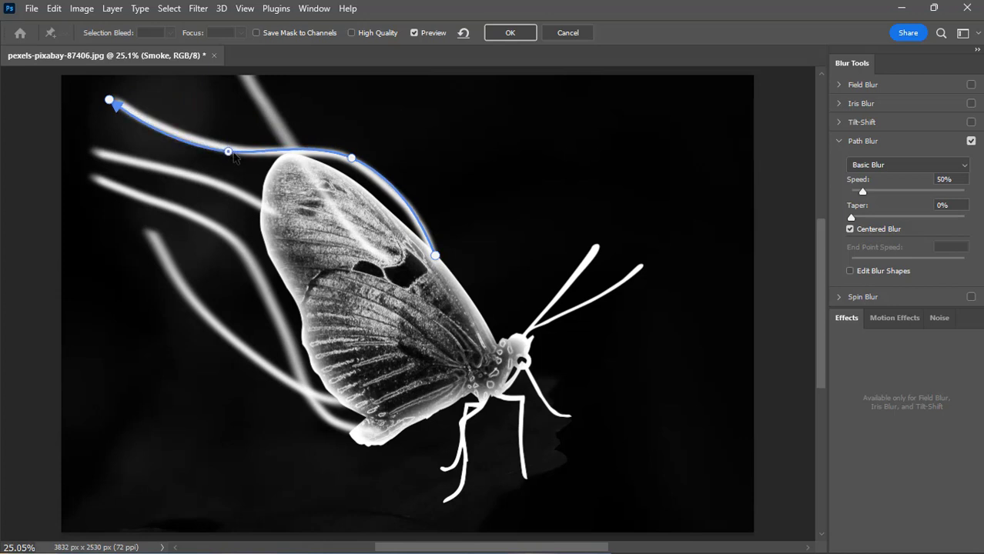
# Draw two more blur paths, one along the stroke crossing the upper wing and one along the stroke from the wing's outer edge.
pyautogui.scroll(1, 391, 268)
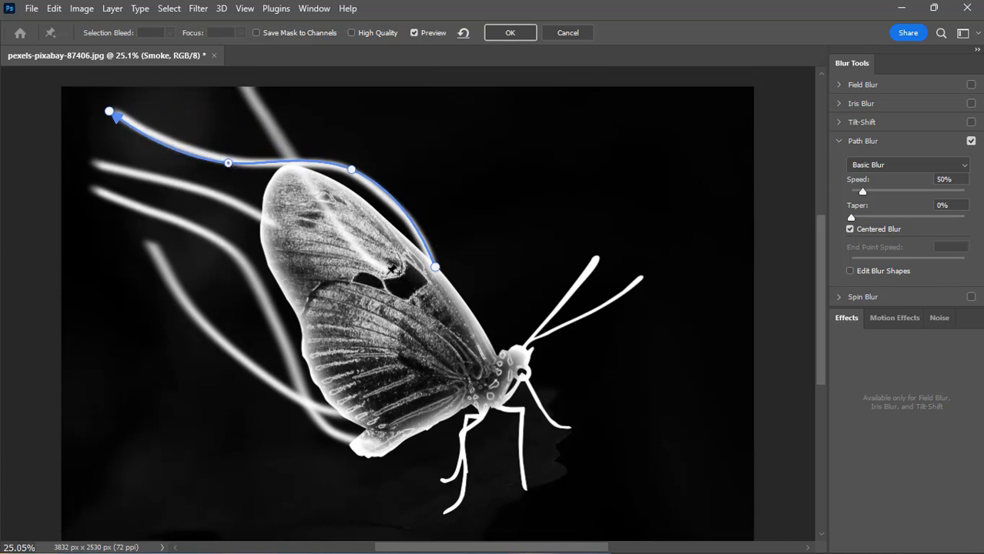
pyautogui.click(387, 271)
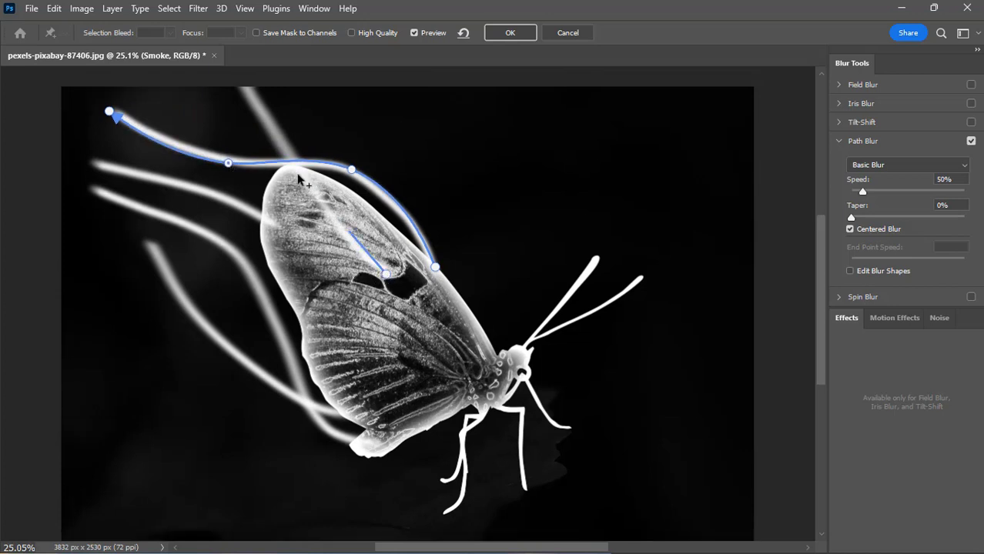
pyautogui.click(249, 94)
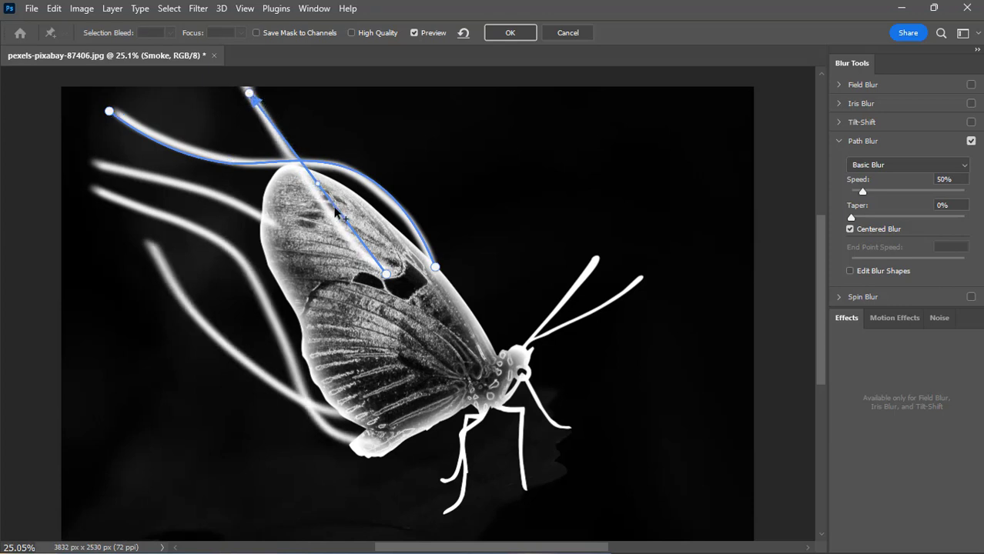
pyautogui.moveTo(334, 209); pyautogui.dragTo(331, 214)
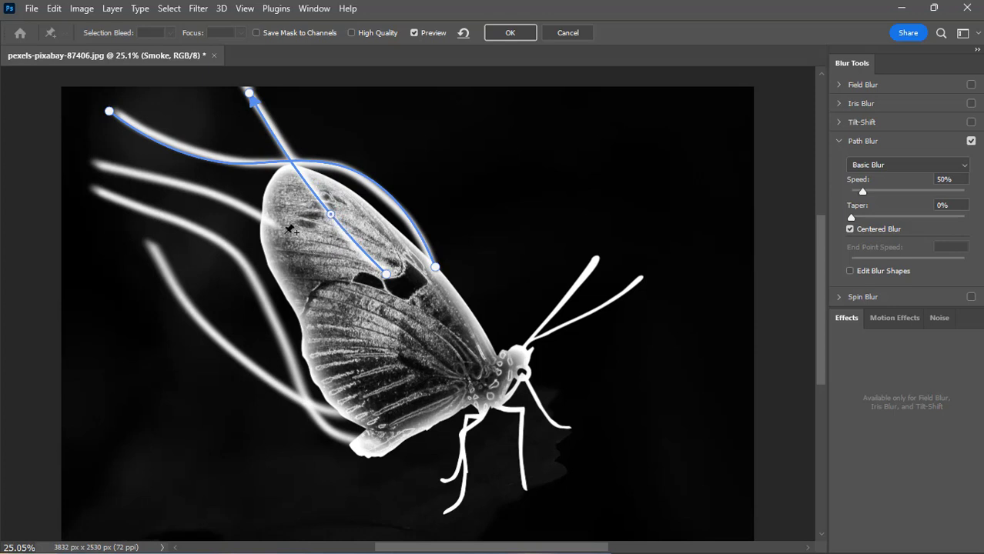
pyautogui.click(284, 234)
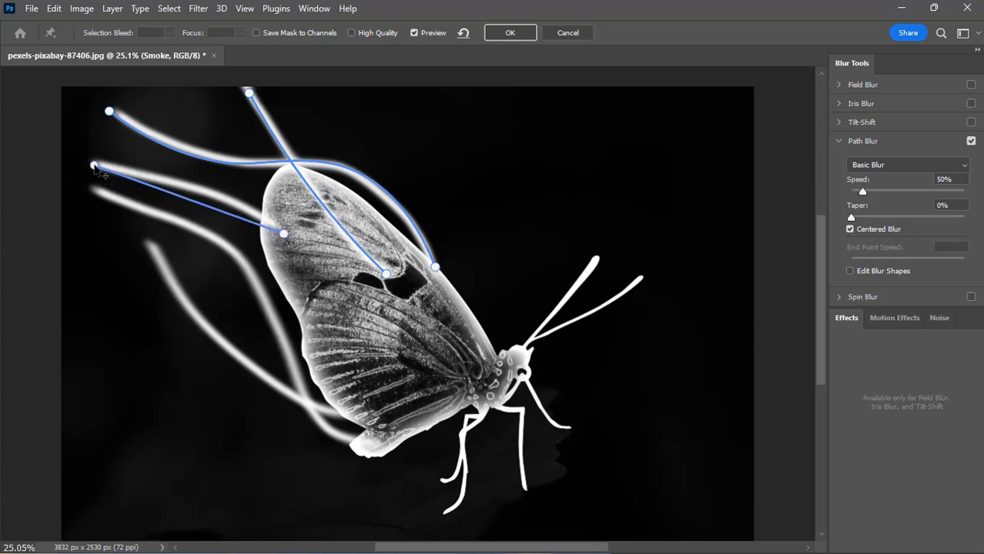
pyautogui.doubleClick(93, 166)
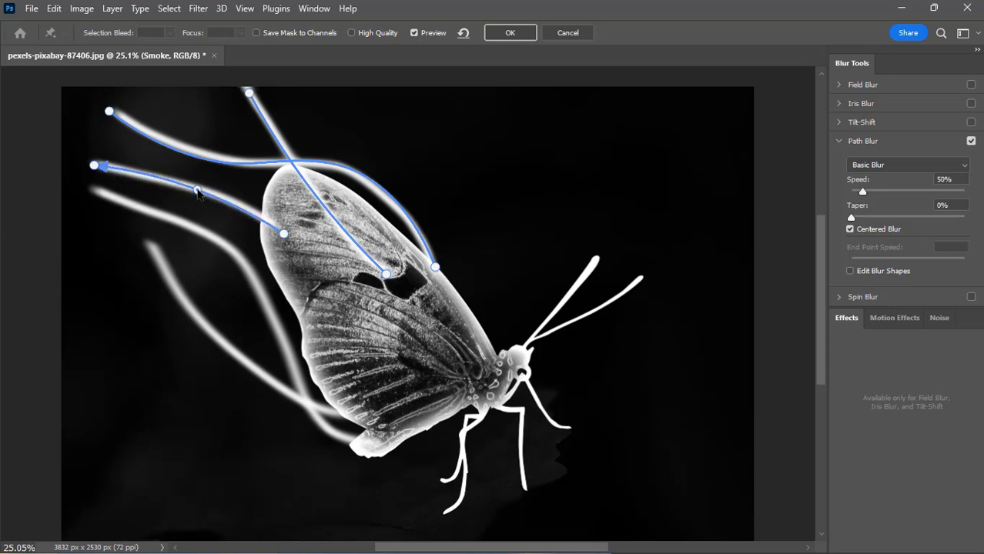
# Draw a blur path from the wing's lower tip along the S-shaped stroke, bending it at three points to match.
pyautogui.click(359, 444)
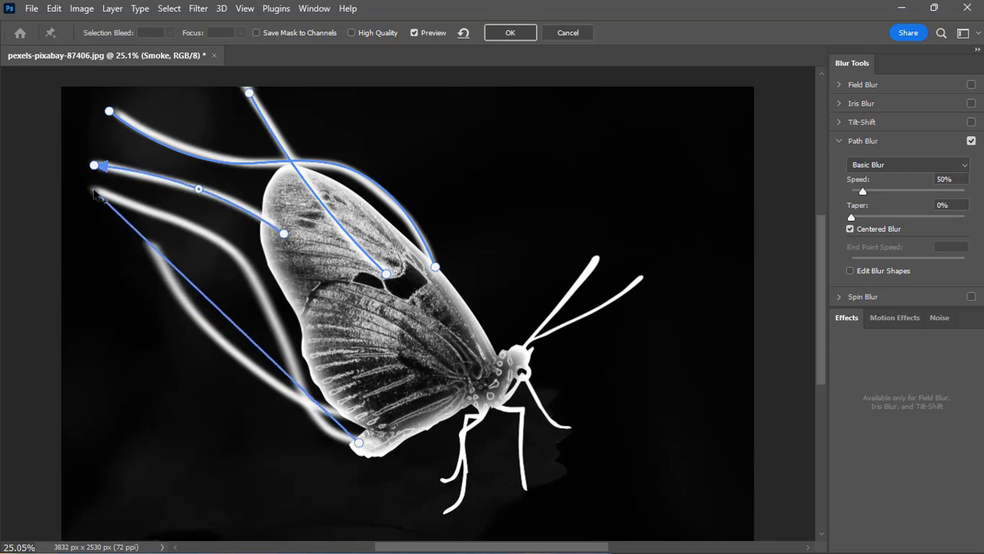
pyautogui.doubleClick(93, 191)
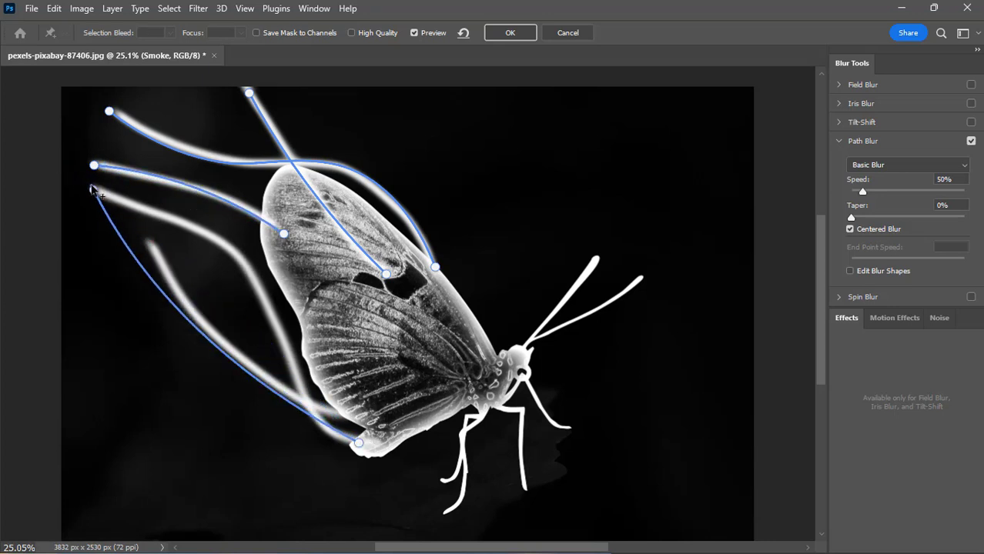
pyautogui.click(93, 190)
pyautogui.moveTo(227, 317); pyautogui.dragTo(216, 243)
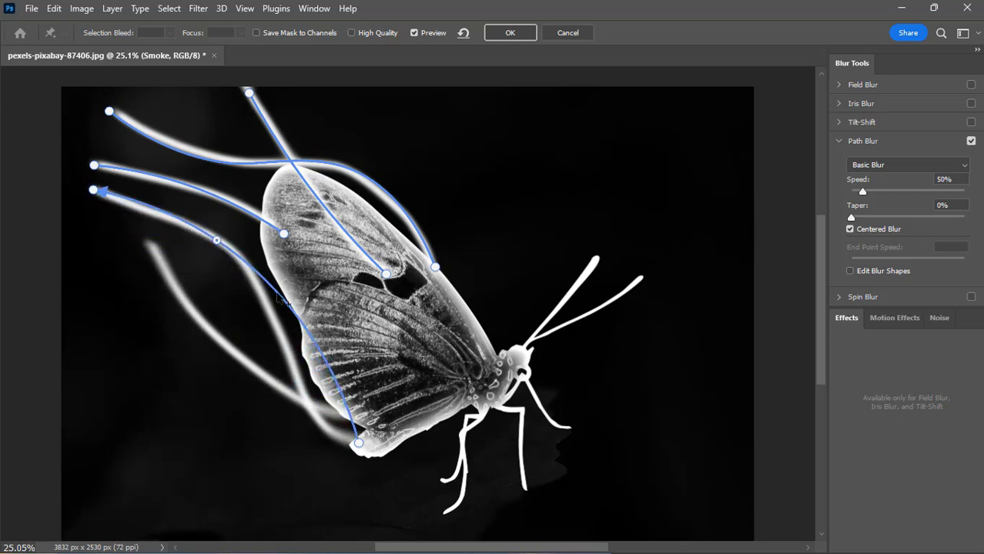
pyautogui.moveTo(299, 318); pyautogui.dragTo(269, 312)
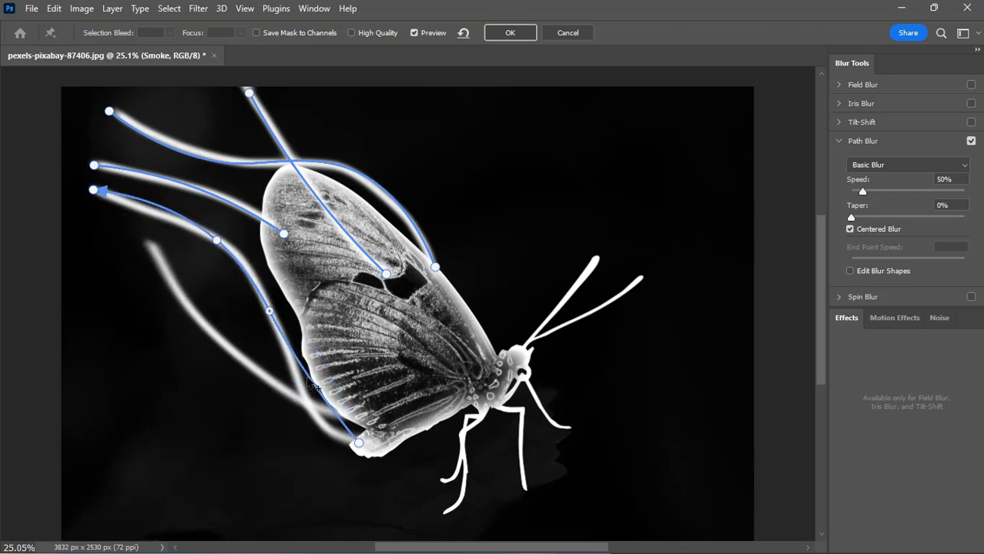
pyautogui.moveTo(311, 384); pyautogui.dragTo(300, 395)
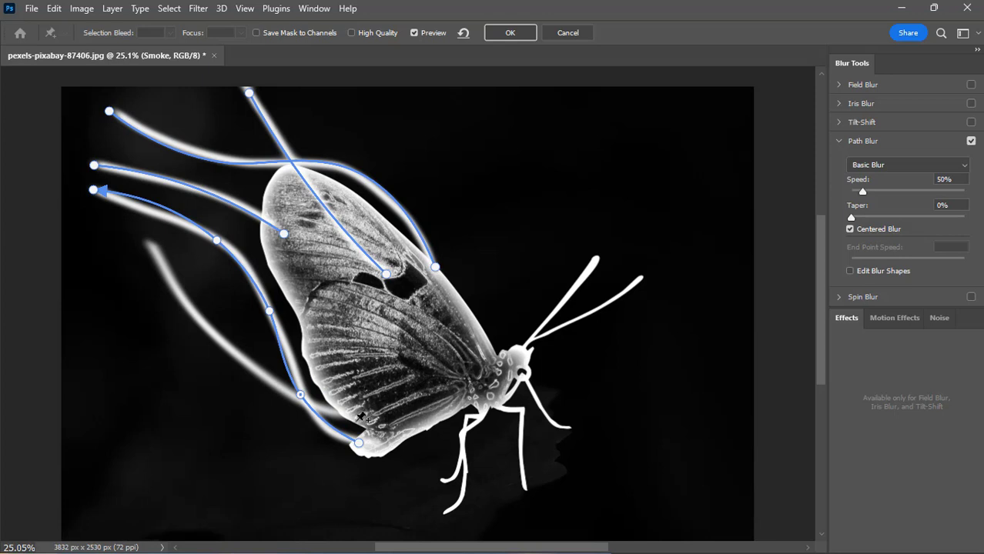
# Draw a curved blur path from the lower wing outward along the lowest stroke.
pyautogui.click(355, 422)
pyautogui.click(148, 239)
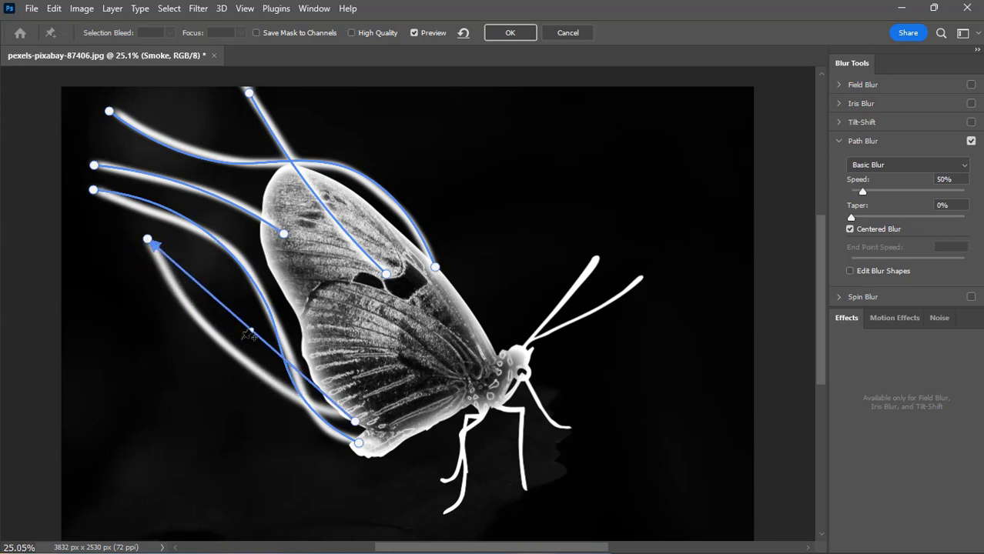
pyautogui.moveTo(251, 332); pyautogui.dragTo(242, 363)
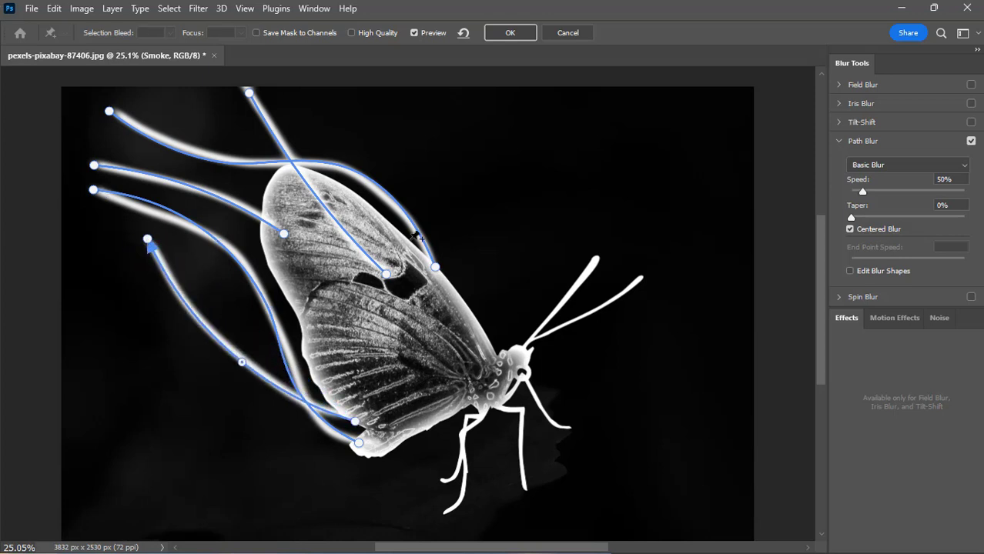
# Set the Path Blur to Rear Sync Flash with 446% speed and 10% taper.
pyautogui.click(915, 171)
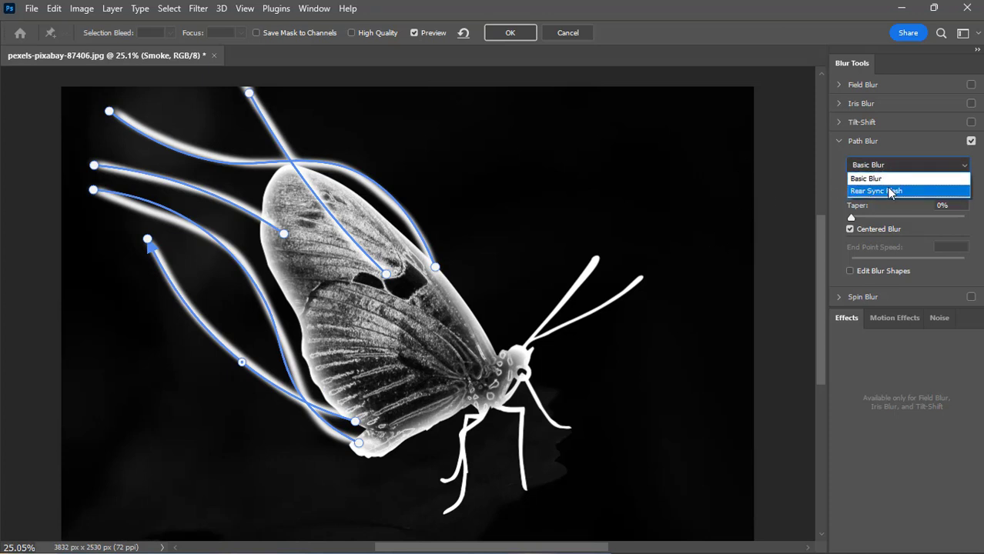
pyautogui.click(891, 191)
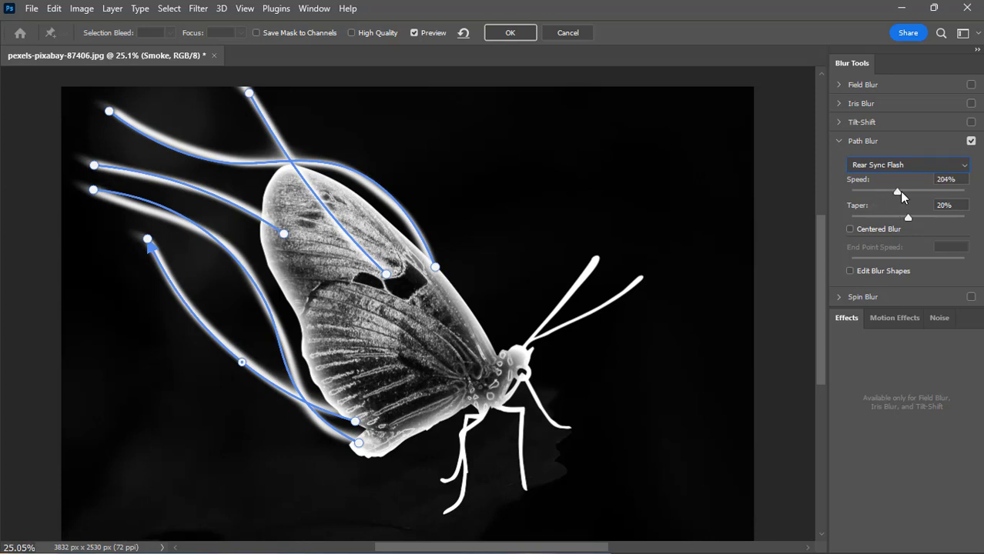
pyautogui.moveTo(927, 193); pyautogui.dragTo(953, 192)
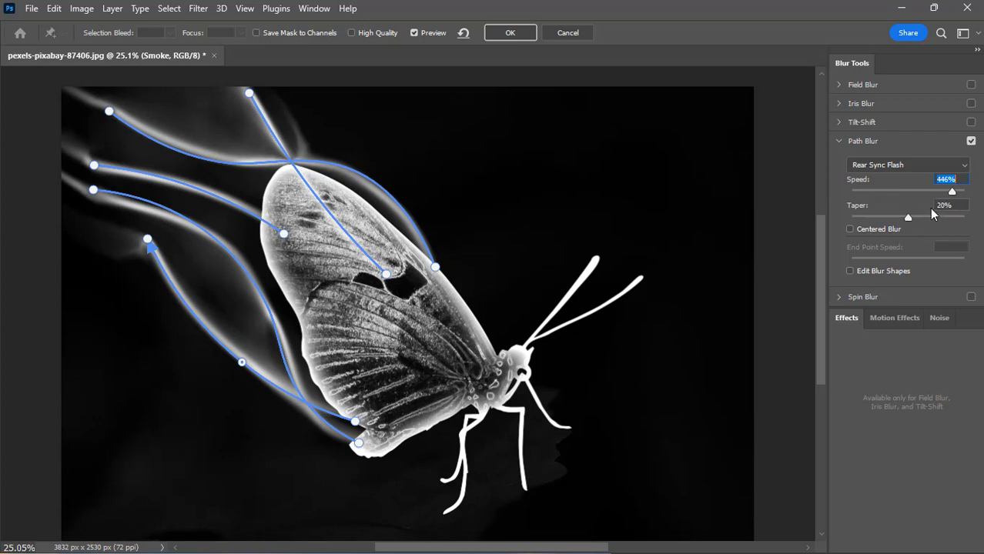
pyautogui.moveTo(909, 218); pyautogui.dragTo(874, 219)
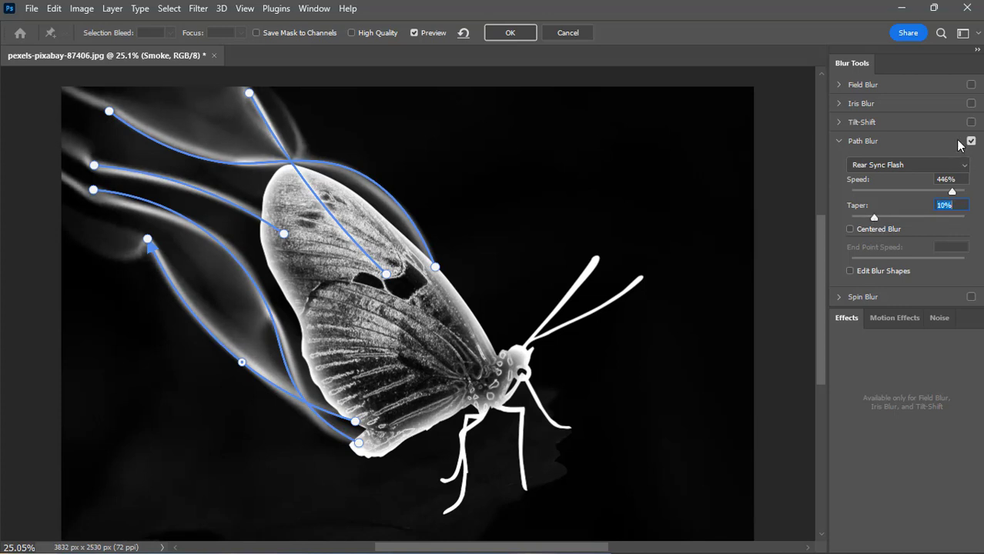
# Set the Path Blur speed to 490% and reshape the blur path crossing the upper wing and the one along the wing's upper edge.
pyautogui.moveTo(955, 192); pyautogui.dragTo(962, 192)
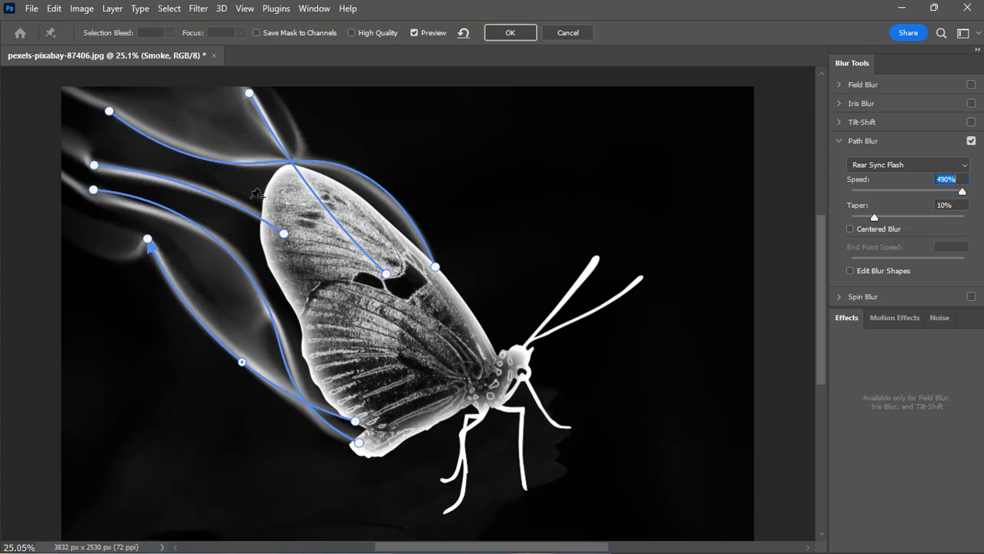
pyautogui.click(307, 186)
pyautogui.click(331, 215)
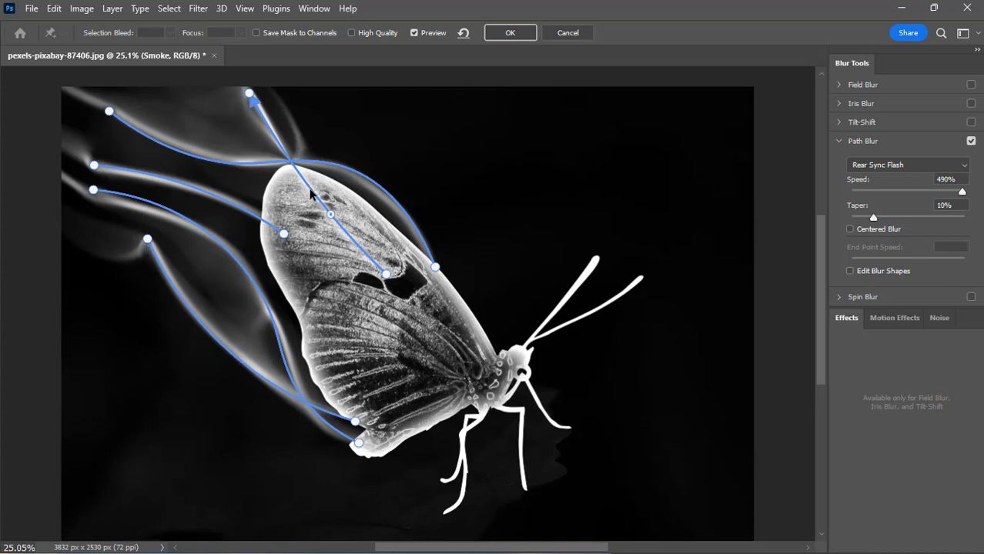
pyautogui.moveTo(336, 212); pyautogui.dragTo(342, 204)
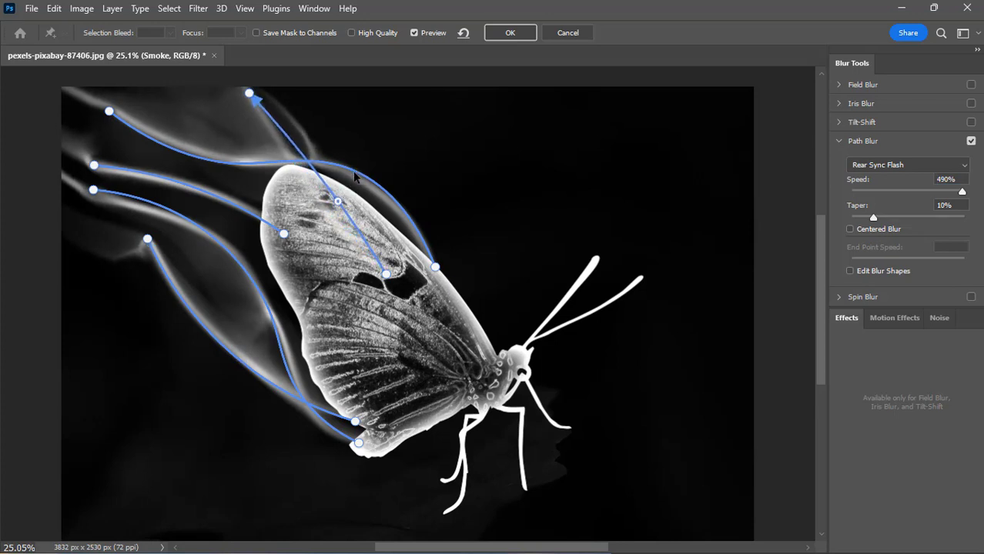
pyautogui.click(355, 177)
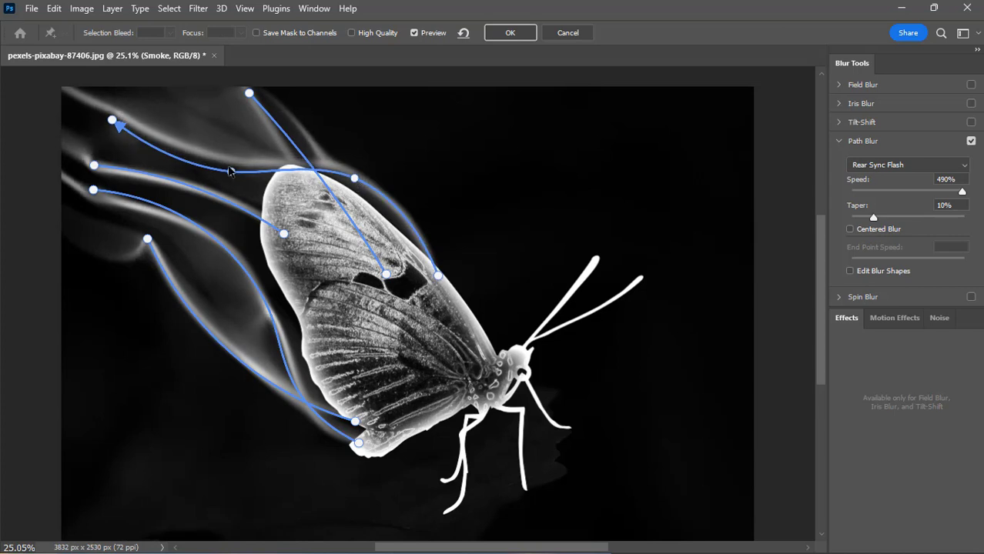
pyautogui.moveTo(229, 170); pyautogui.dragTo(220, 171)
# Extend and straighten the lowest blur path, shift the S-shaped path's points toward the wing, and apply the Path Blur.
pyautogui.moveTo(148, 238); pyautogui.dragTo(110, 224)
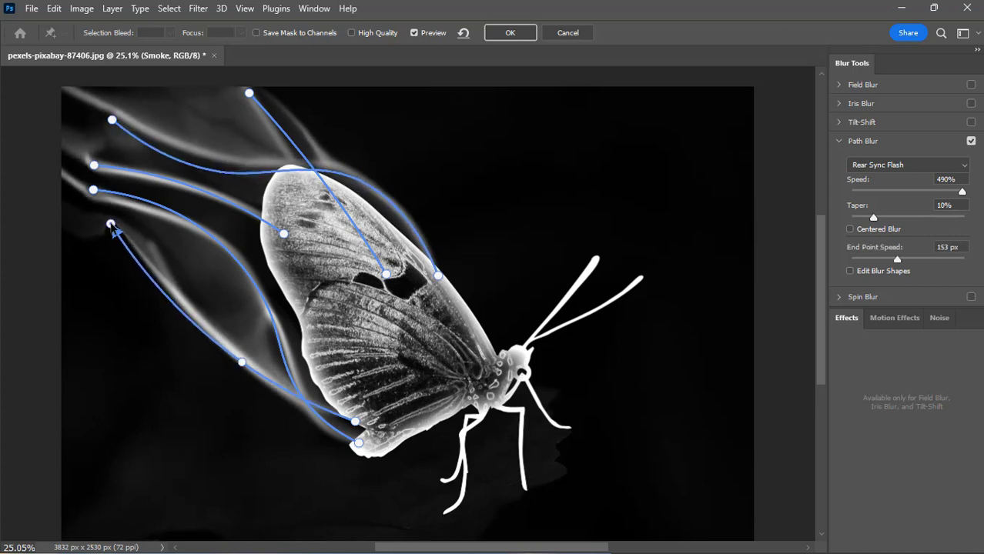
pyautogui.moveTo(242, 362); pyautogui.dragTo(243, 334)
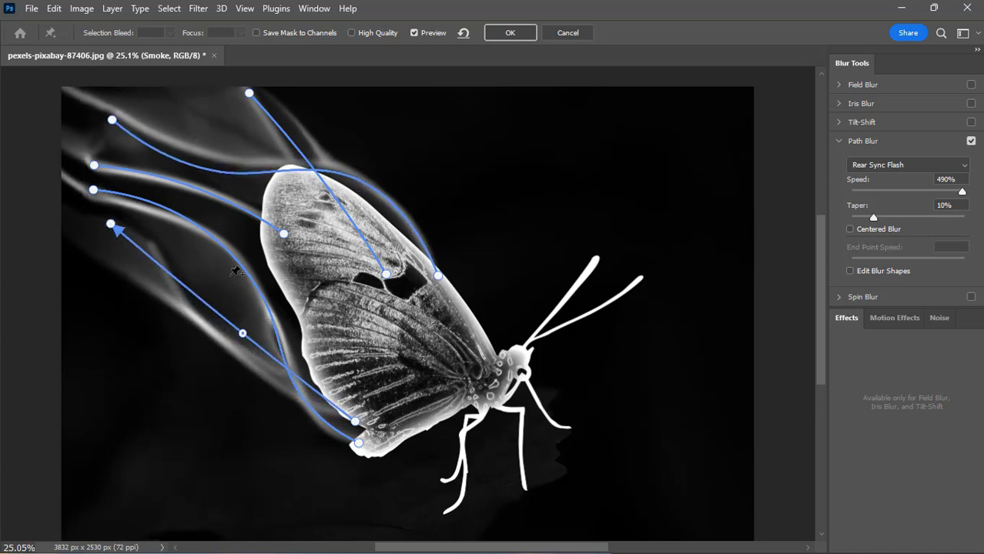
pyautogui.moveTo(246, 266)
pyautogui.mouseDown()
pyautogui.moveTo(245, 287)
pyautogui.moveTo(251, 270)
pyautogui.mouseUp()
pyautogui.moveTo(276, 315); pyautogui.dragTo(294, 297)
pyautogui.moveTo(236, 247); pyautogui.dragTo(255, 249)
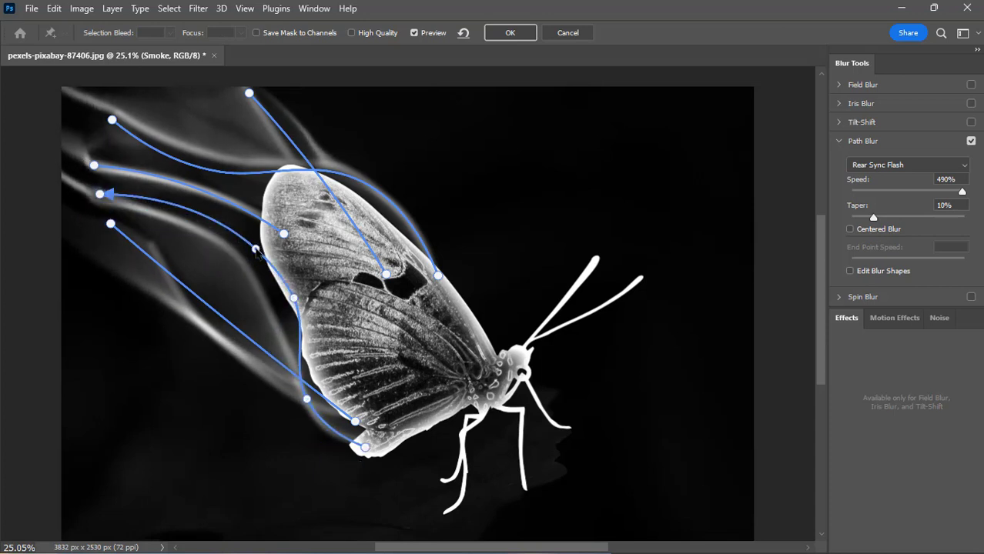
pyautogui.moveTo(100, 194); pyautogui.dragTo(92, 186)
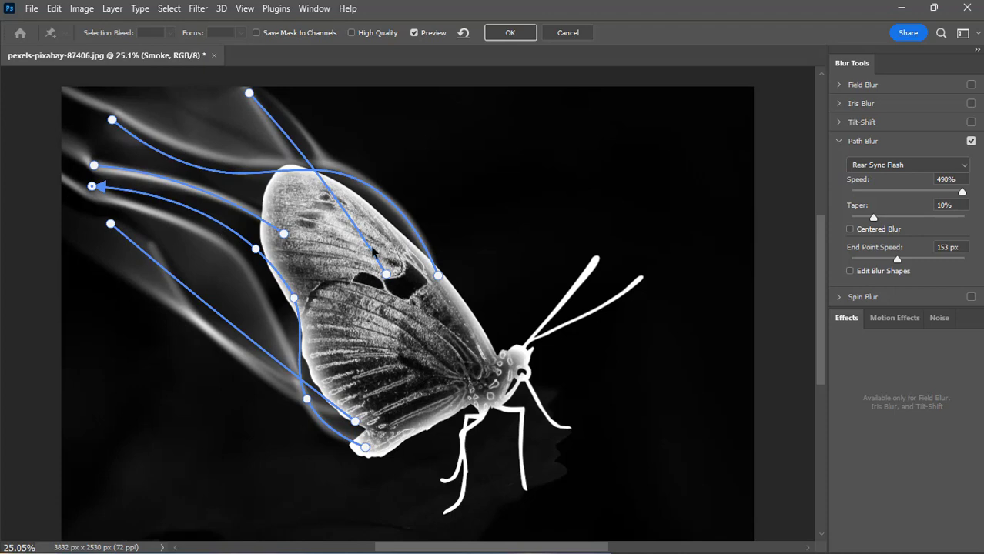
pyautogui.click(512, 33)
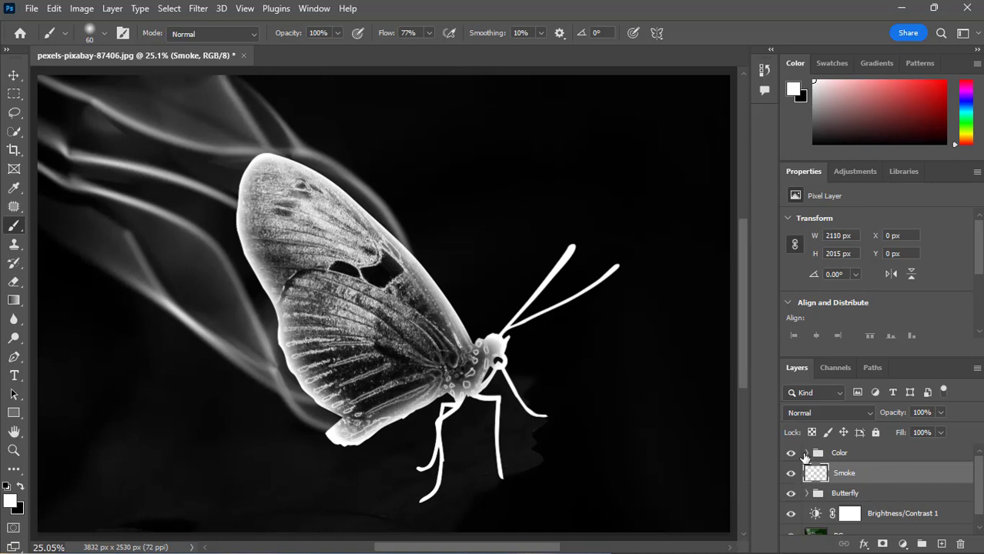
# Make the Blue Effect adjustment in the Color group visible and collapse the group.
pyautogui.click(804, 455)
pyautogui.click(806, 454)
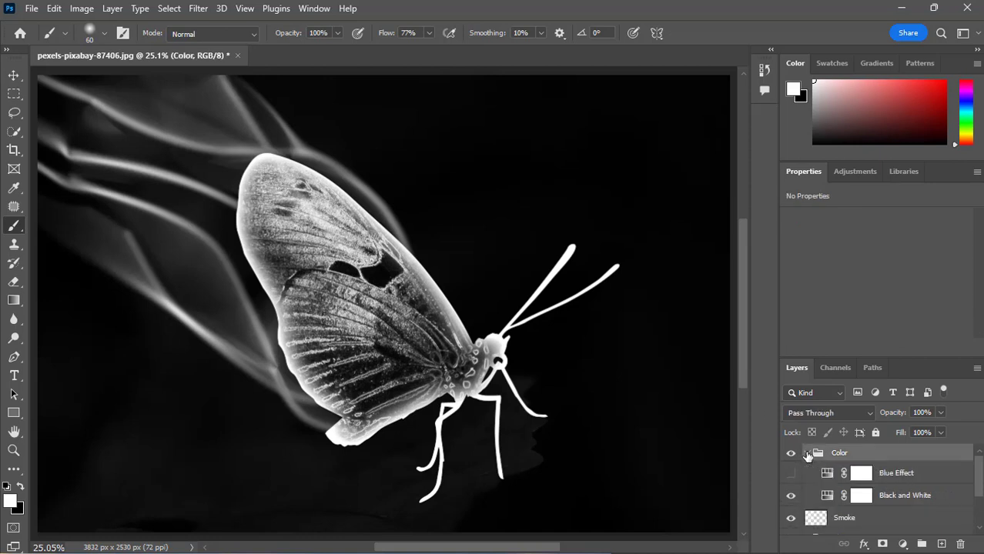
pyautogui.click(791, 474)
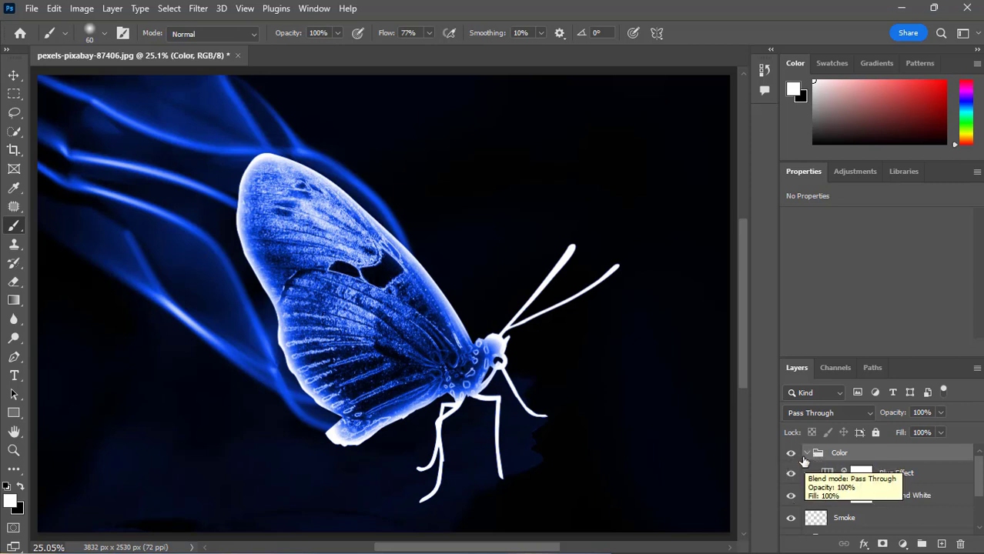
pyautogui.click(806, 454)
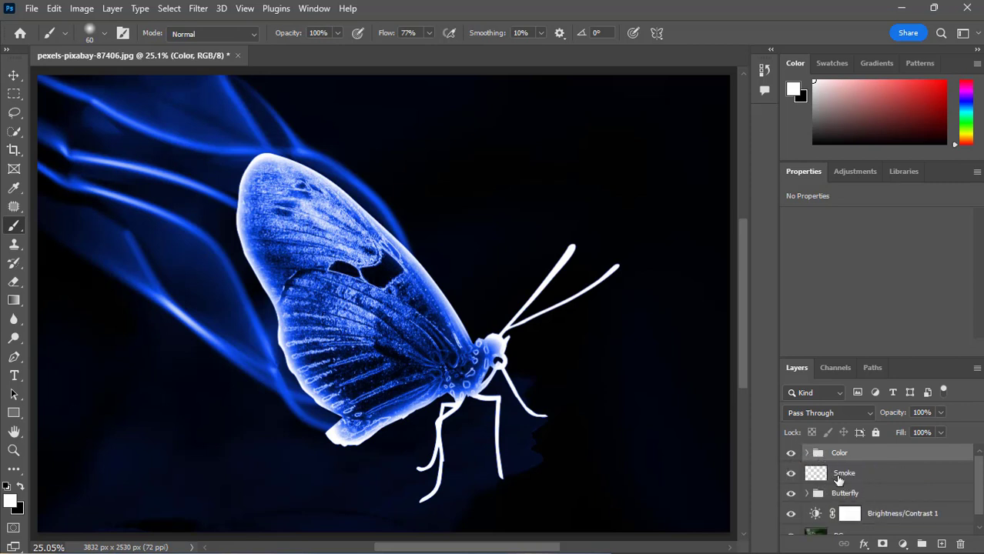
# Duplicate the Smoke layer.
pyautogui.click(886, 477)
pyautogui.moveTo(886, 477); pyautogui.dragTo(944, 528)
pyautogui.moveTo(886, 478); pyautogui.dragTo(941, 544)
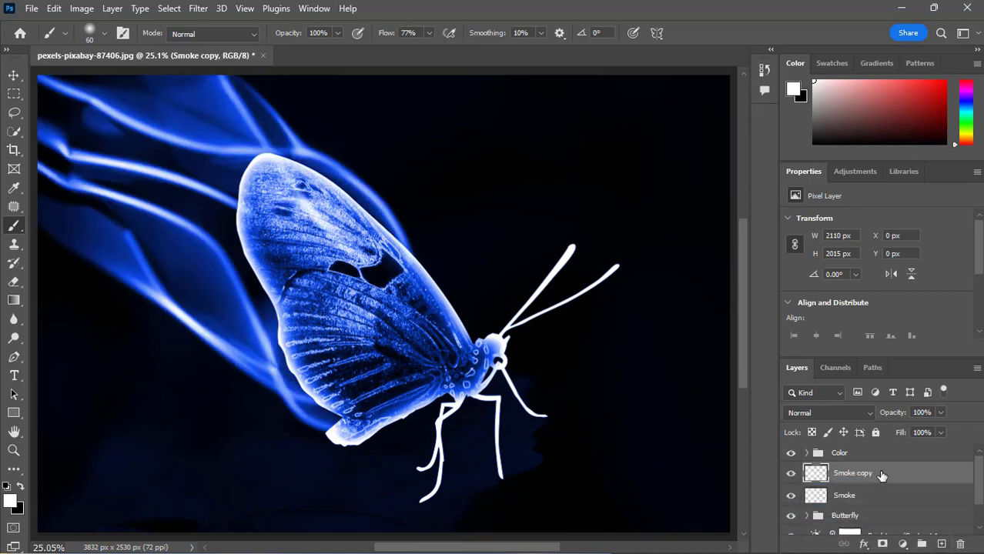
# Scale the duplicated smoke to about 65%, rotate it about -20°, and place it over the wing with its trails extending past the outer edge.
pyautogui.click(54, 8)
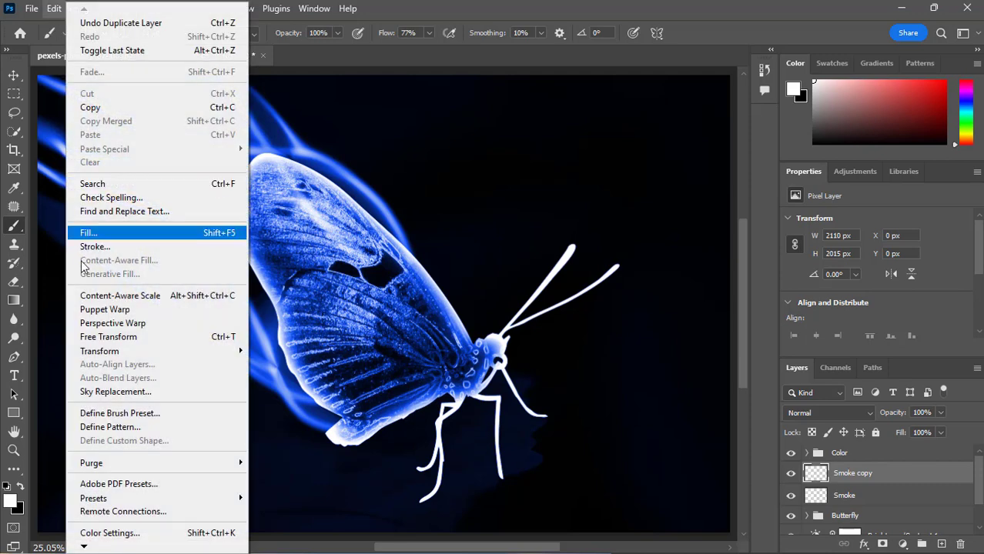
pyautogui.click(101, 336)
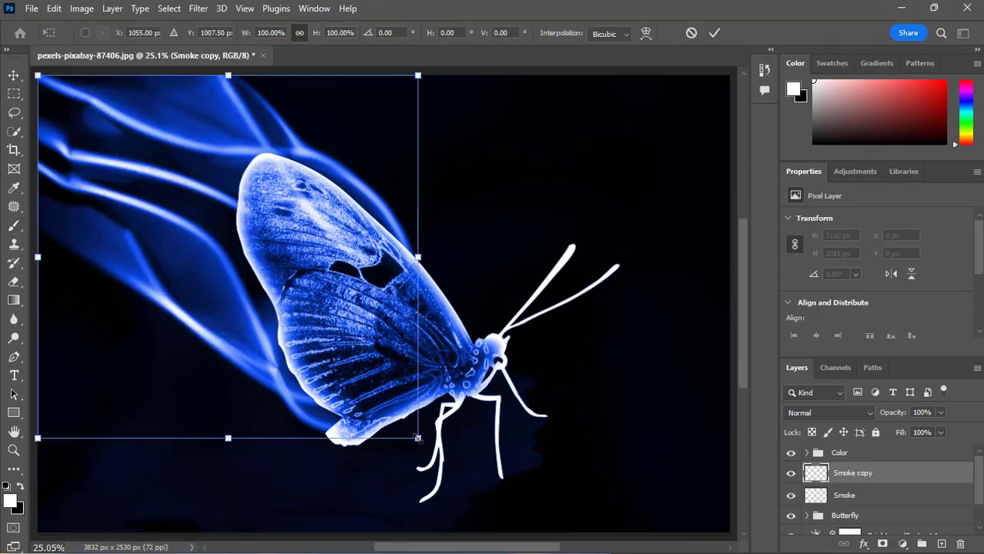
pyautogui.moveTo(417, 438); pyautogui.dragTo(297, 325)
pyautogui.moveTo(198, 275); pyautogui.dragTo(373, 385)
pyautogui.moveTo(478, 191); pyautogui.dragTo(457, 215)
pyautogui.moveTo(464, 446); pyautogui.dragTo(495, 395)
pyautogui.moveTo(463, 395); pyautogui.dragTo(500, 387)
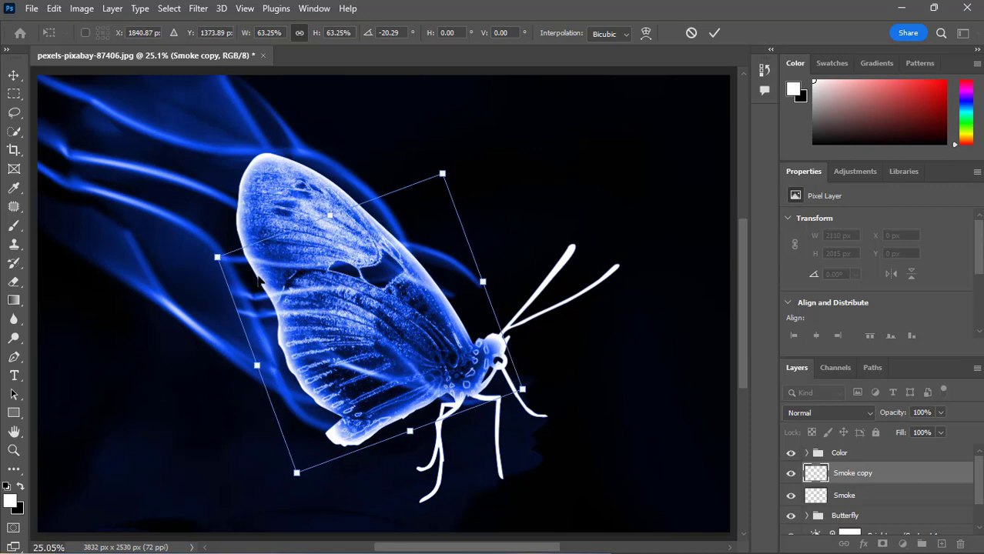
pyautogui.moveTo(218, 257); pyautogui.dragTo(175, 235)
pyautogui.moveTo(432, 143); pyautogui.dragTo(396, 167)
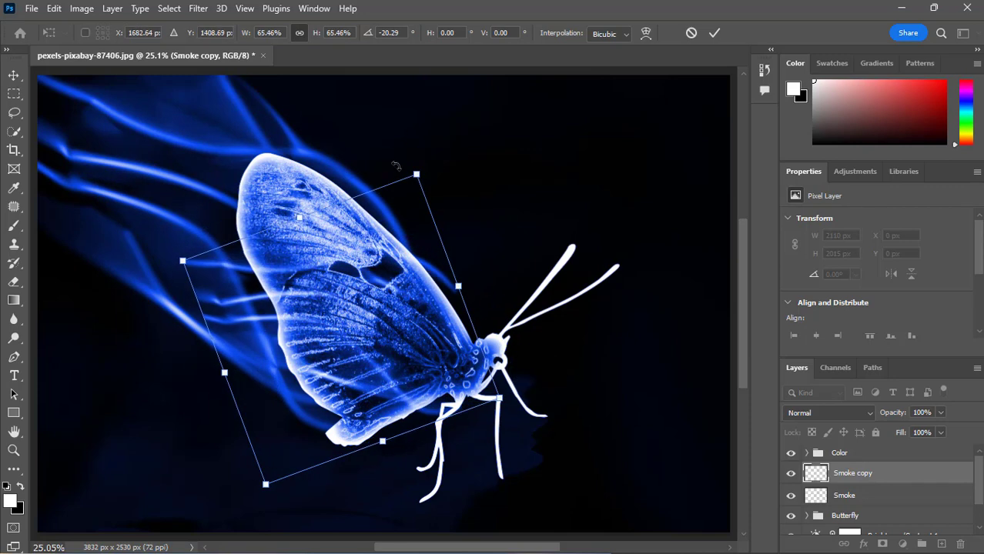
pyautogui.moveTo(371, 301); pyautogui.dragTo(342, 289)
pyautogui.click(713, 32)
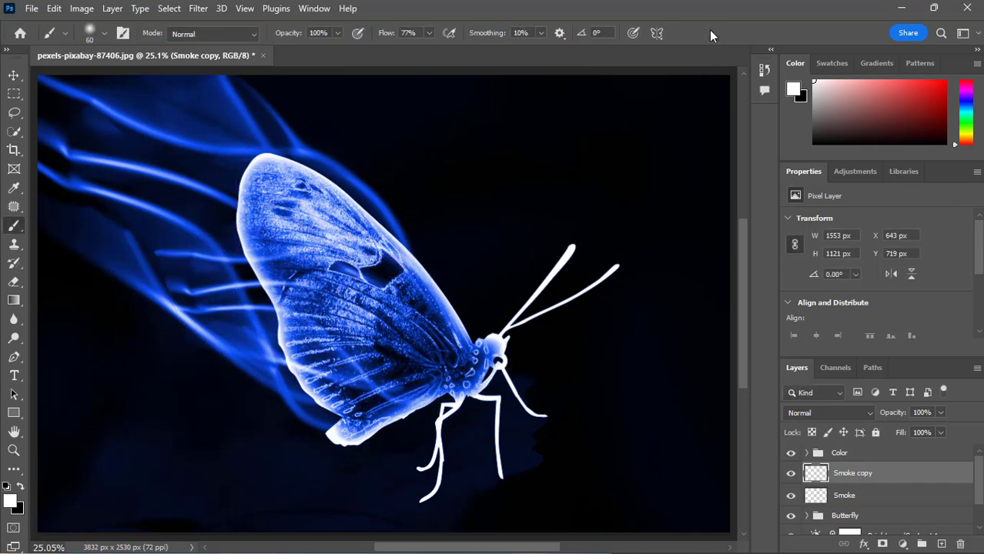
# Group the two smoke layers, name the group Smoke, and select the BG layer with the Move tool.
pyautogui.keyDown('shift'); pyautogui.click(902, 499); pyautogui.keyUp('shift')
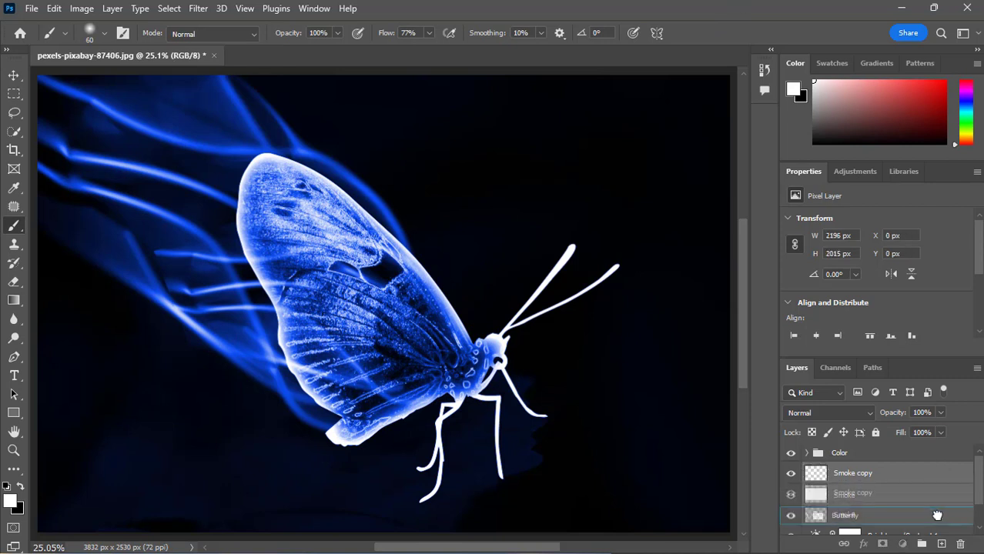
pyautogui.hotkey('ctrl', 'g')
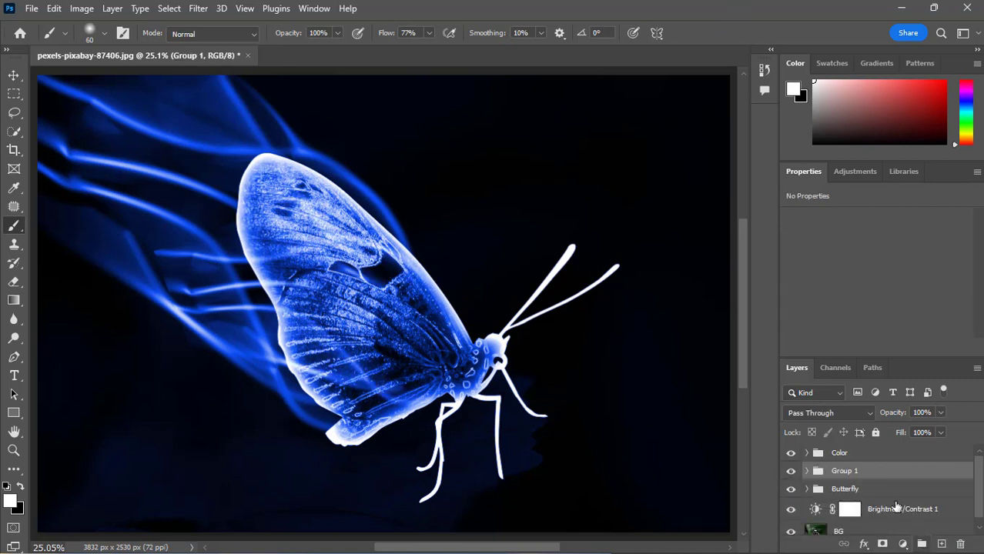
pyautogui.doubleClick(847, 471)
pyautogui.write('Smoke')
pyautogui.press('Return')
pyautogui.press('v')
pyautogui.click(636, 331)
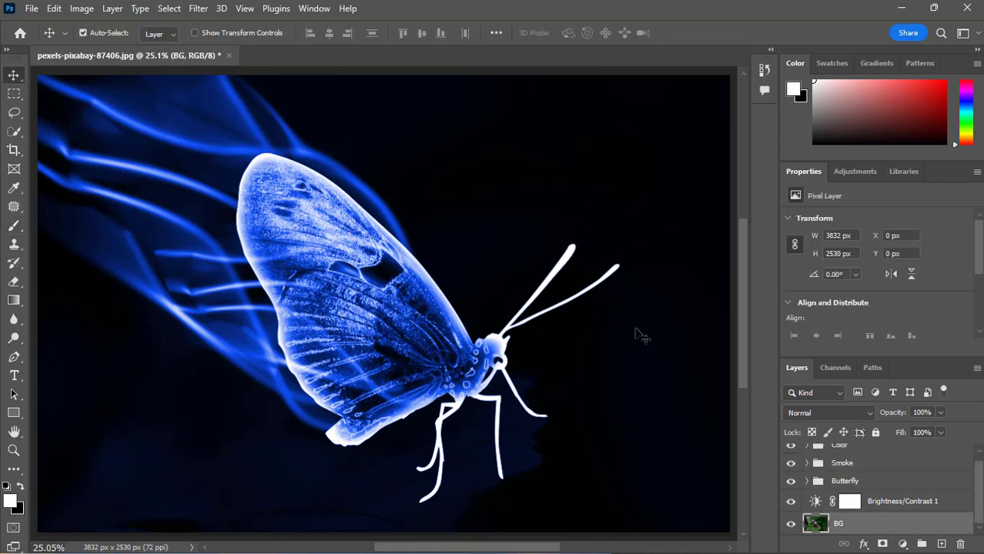